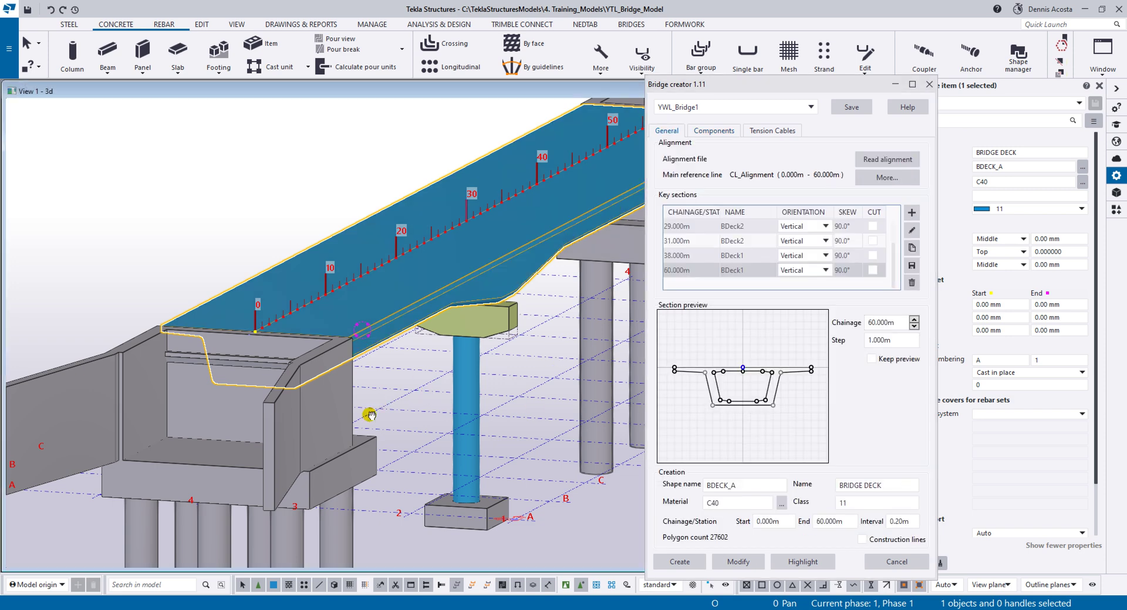
Zoom and pan the 3D view onto the deck edge above the pier
scroll(369, 415, "up", 5)
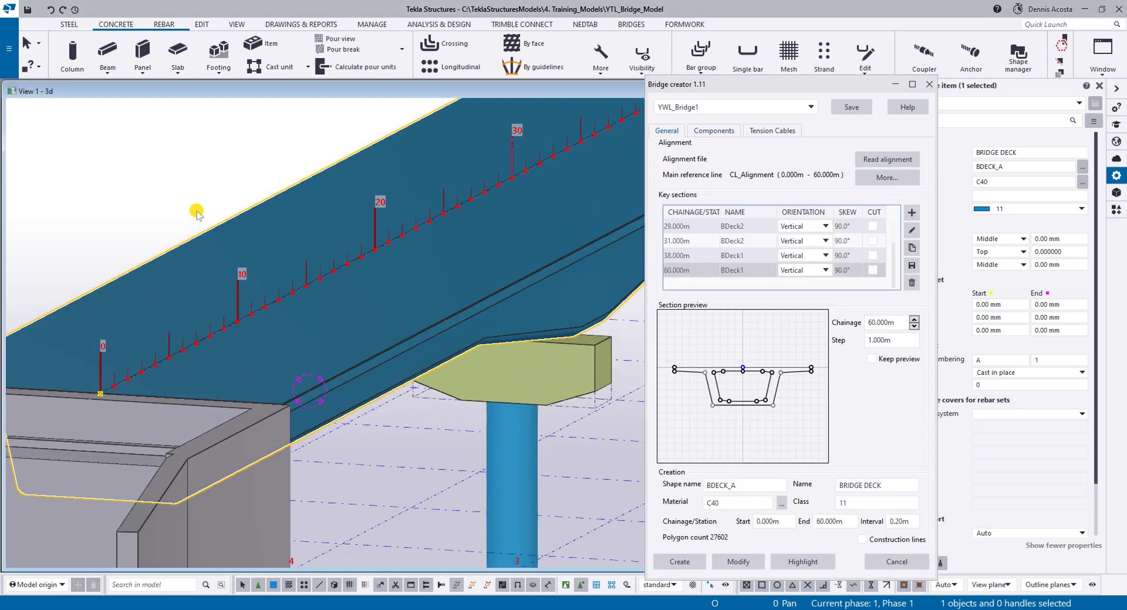
middle_click_drag(275, 393, 387, 362)
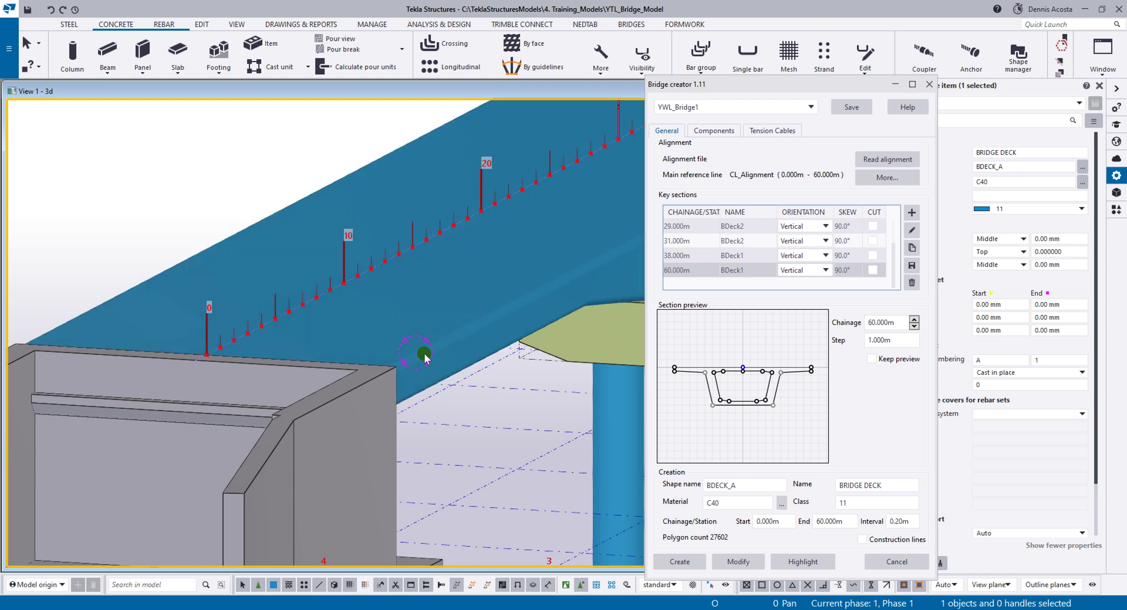
scroll(422, 351, "up", 2)
scroll(514, 378, "down", 2)
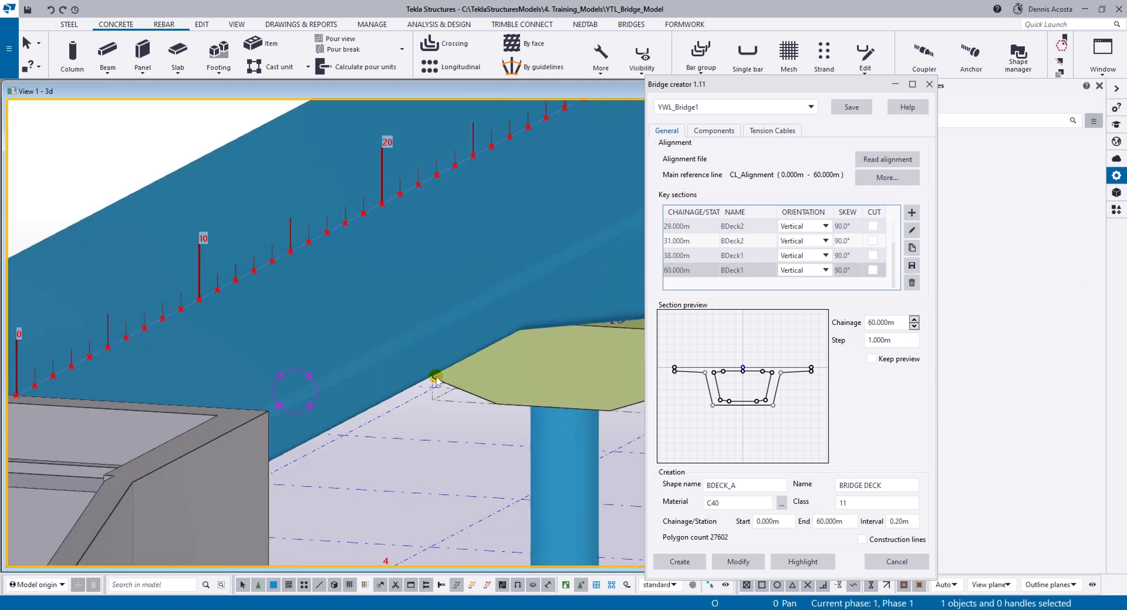
Add a new beam component on the Bridge creator's Components page
left_click(715, 131)
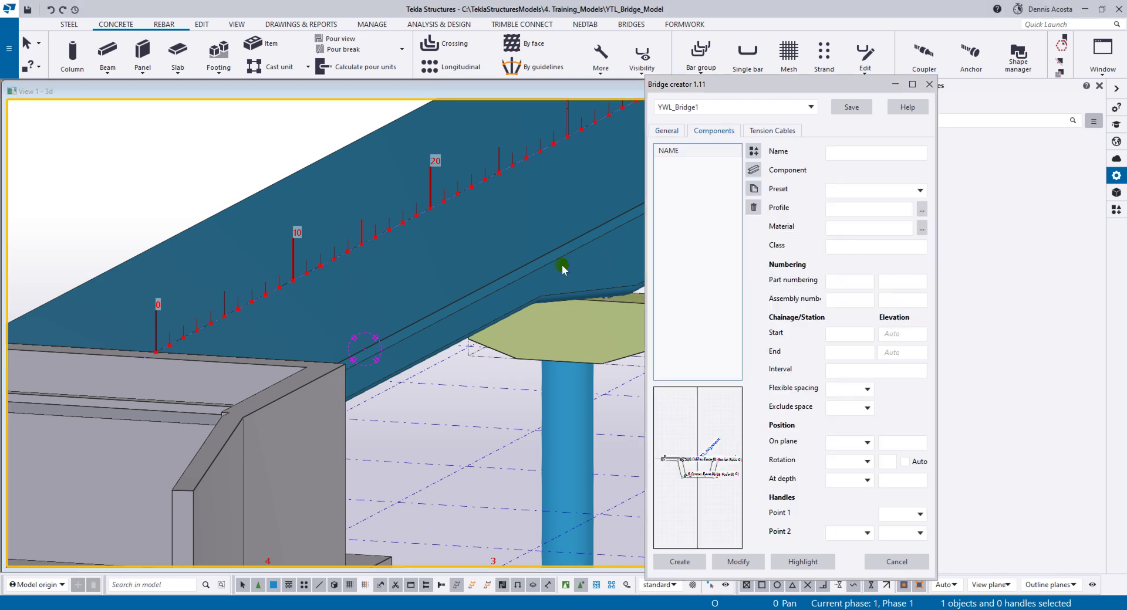
middle_click_drag(458, 385, 390, 381)
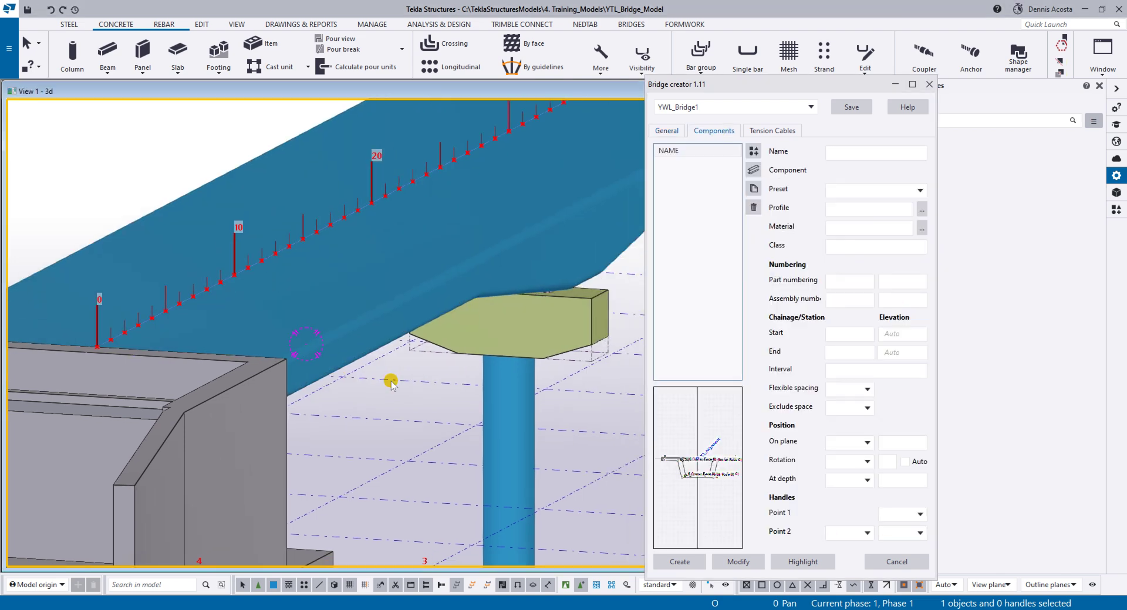
left_click(754, 170)
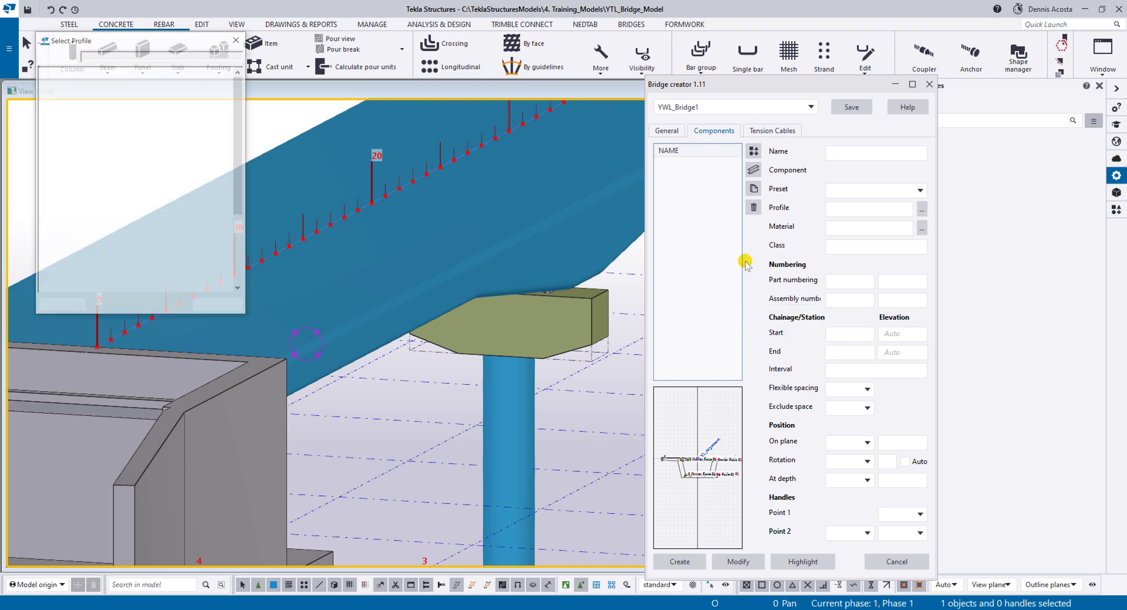
Choose YWLPARA1000 from the Others profile group for the new component
left_click_drag(143, 40, 567, 168)
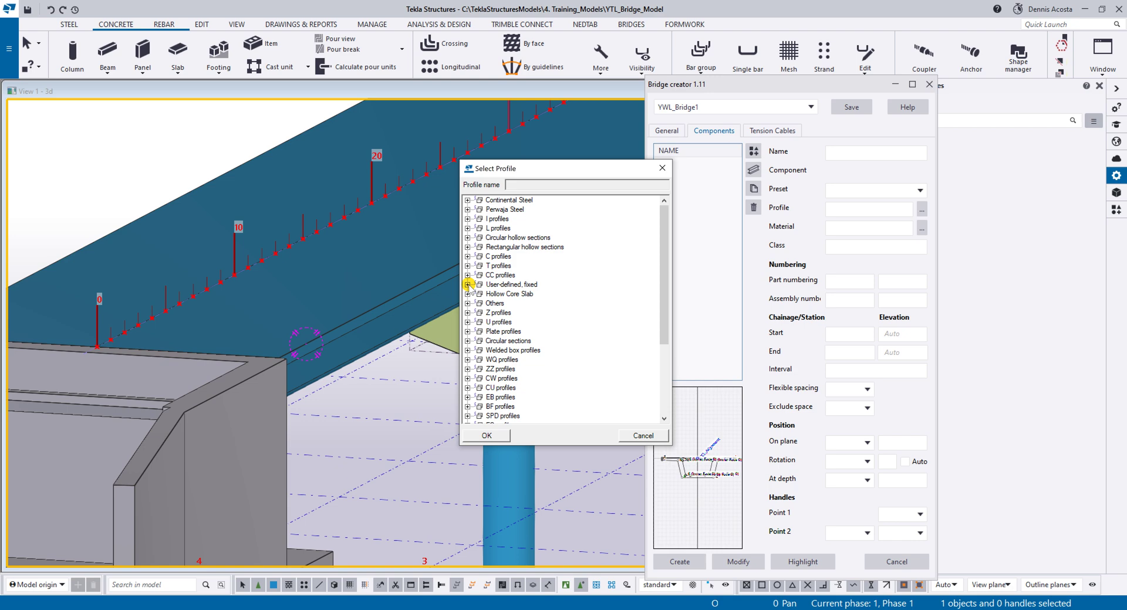
left_click(468, 285)
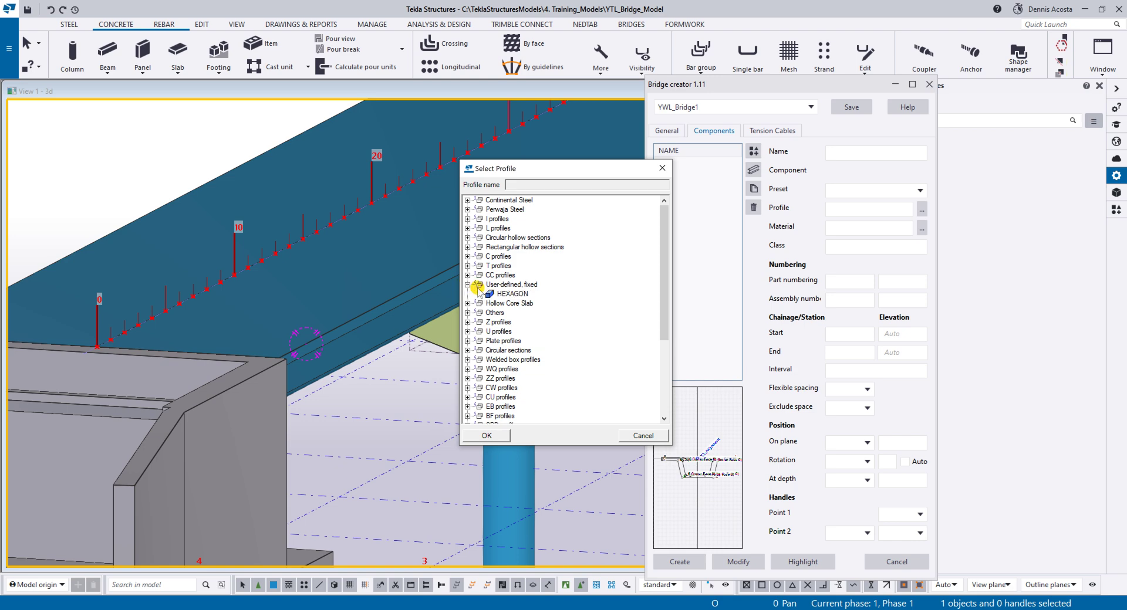
left_click(467, 285)
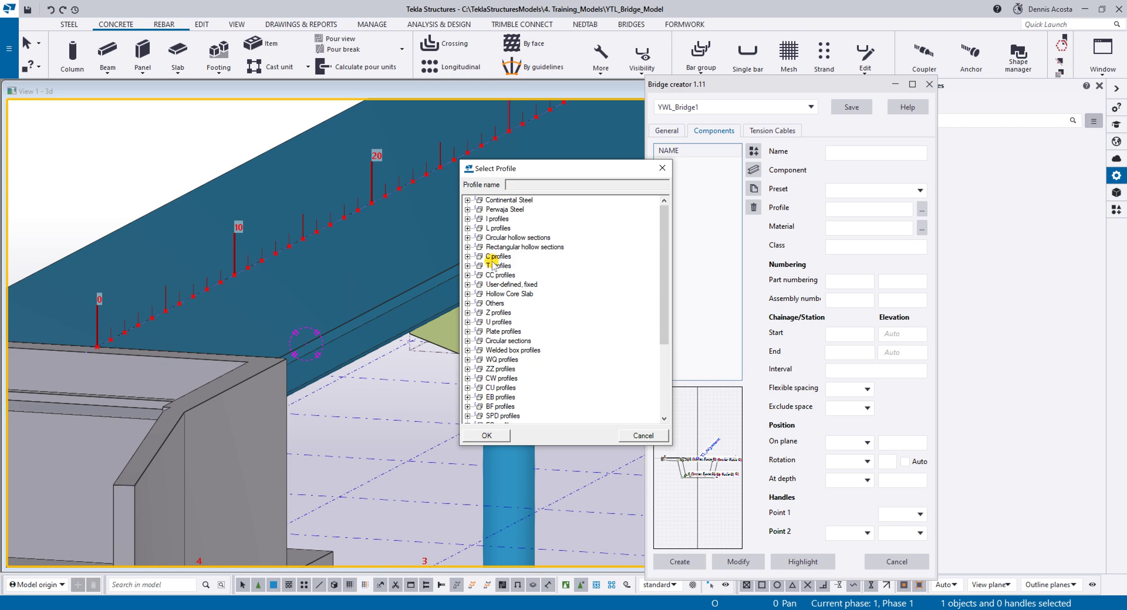
left_click(468, 304)
scroll(513, 297, "down", 10)
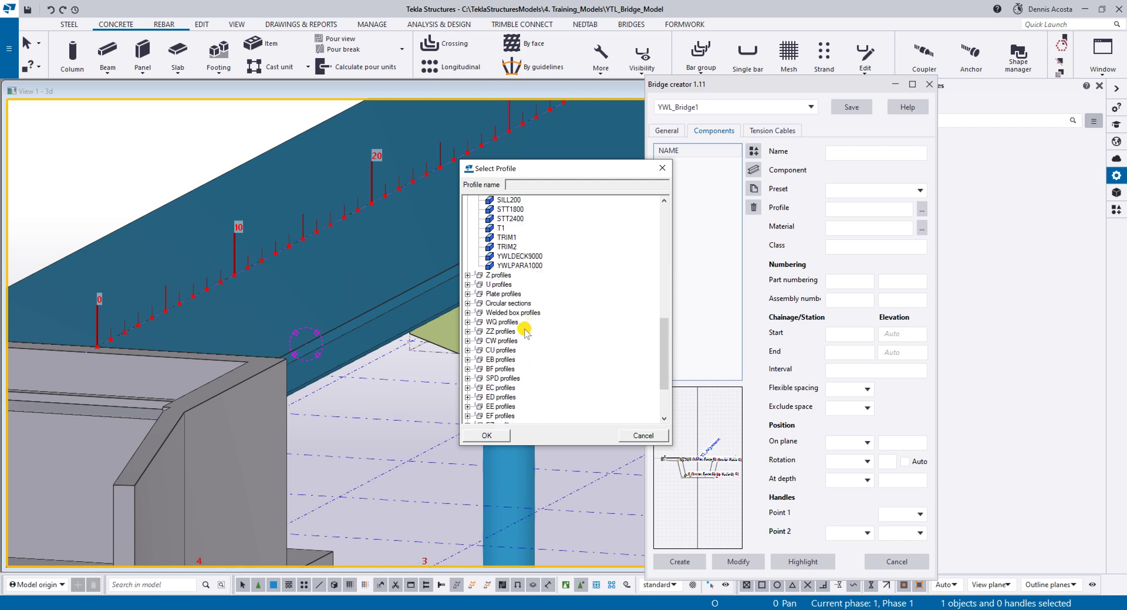
left_click(527, 266)
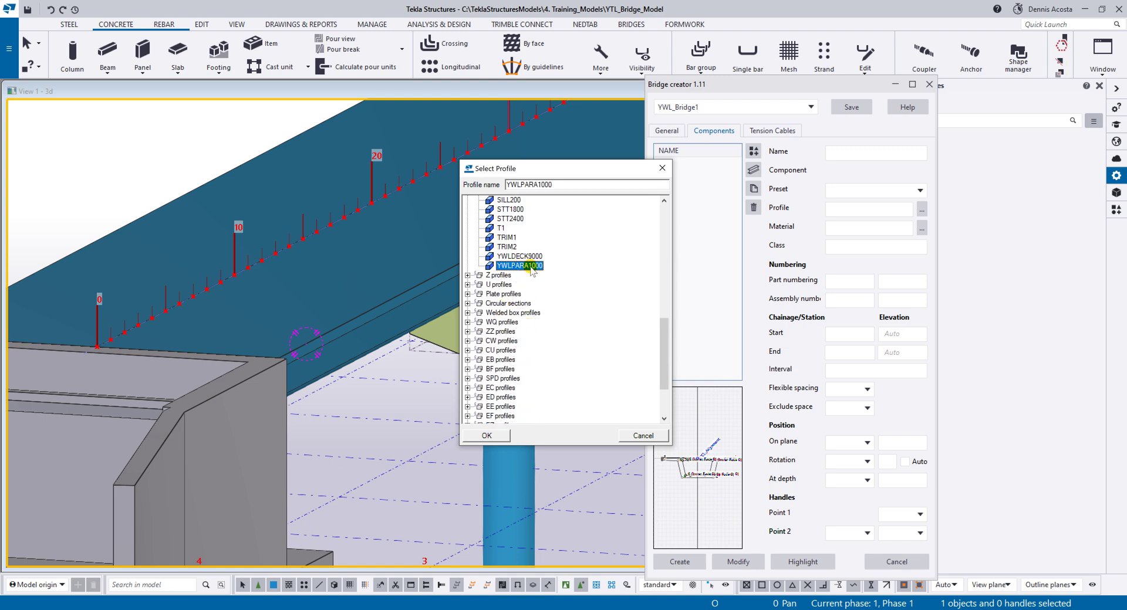
left_click(490, 435)
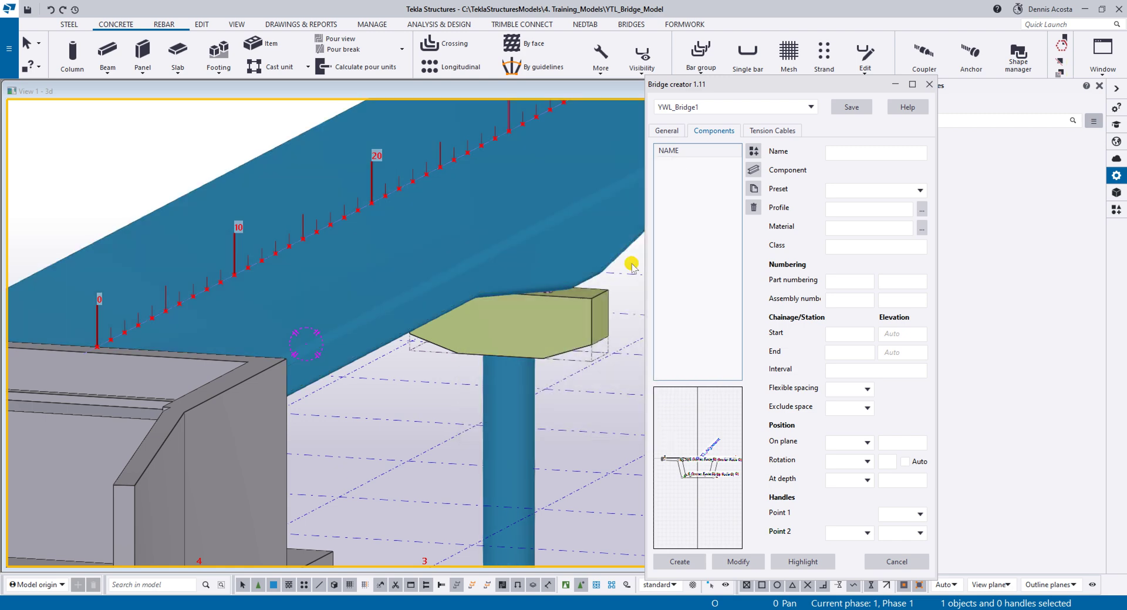
Give the YWLPARA1000 component part name PARAPET, material C40 and class 2
left_click(695, 166)
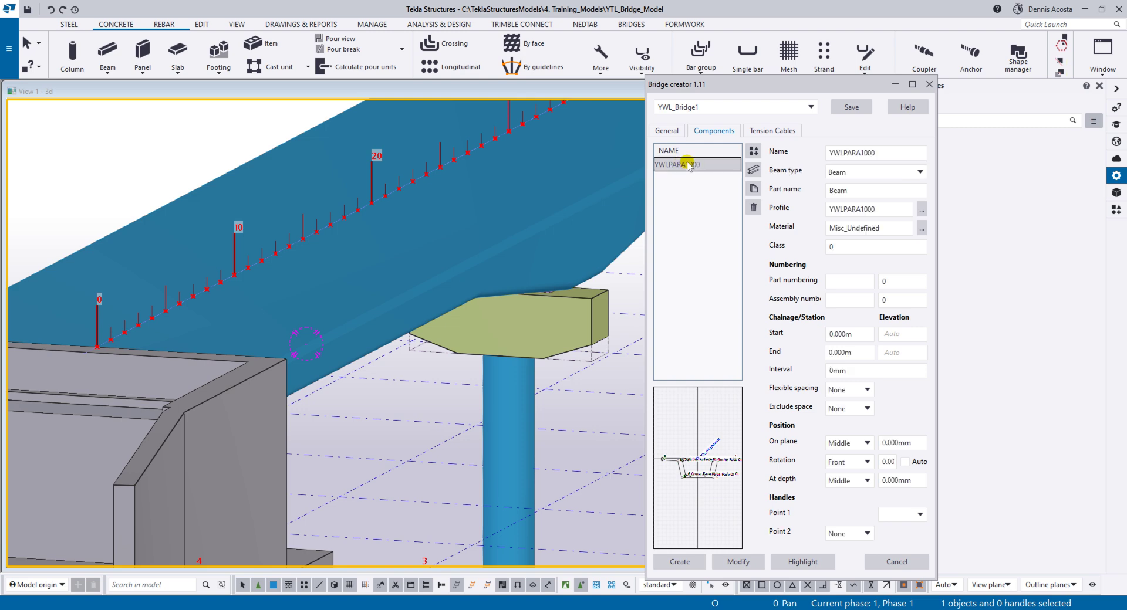
left_click(864, 190)
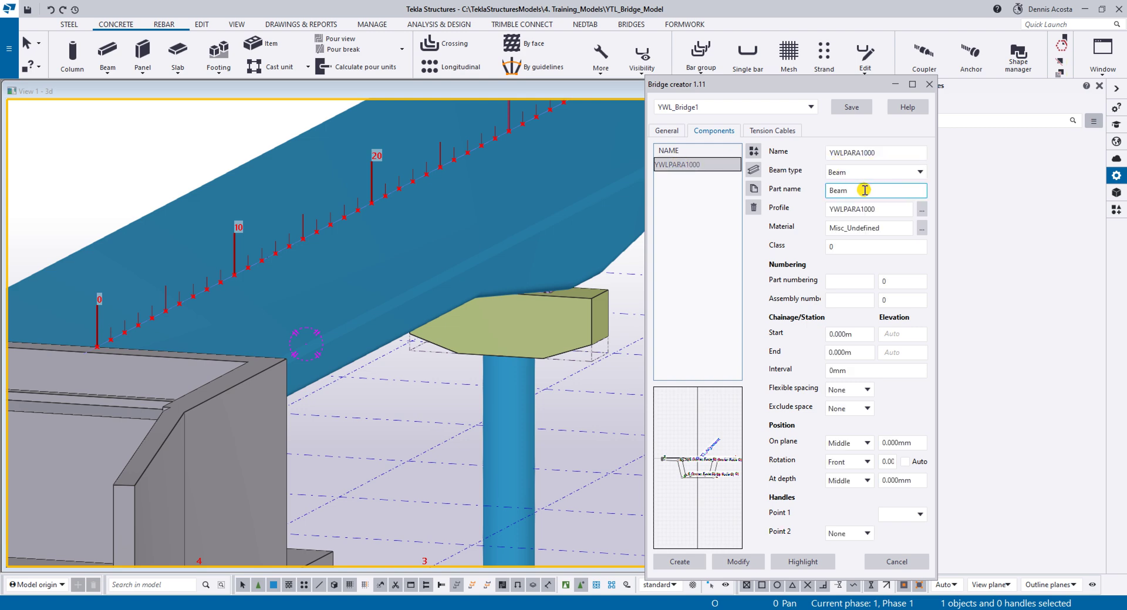
key("Tab")
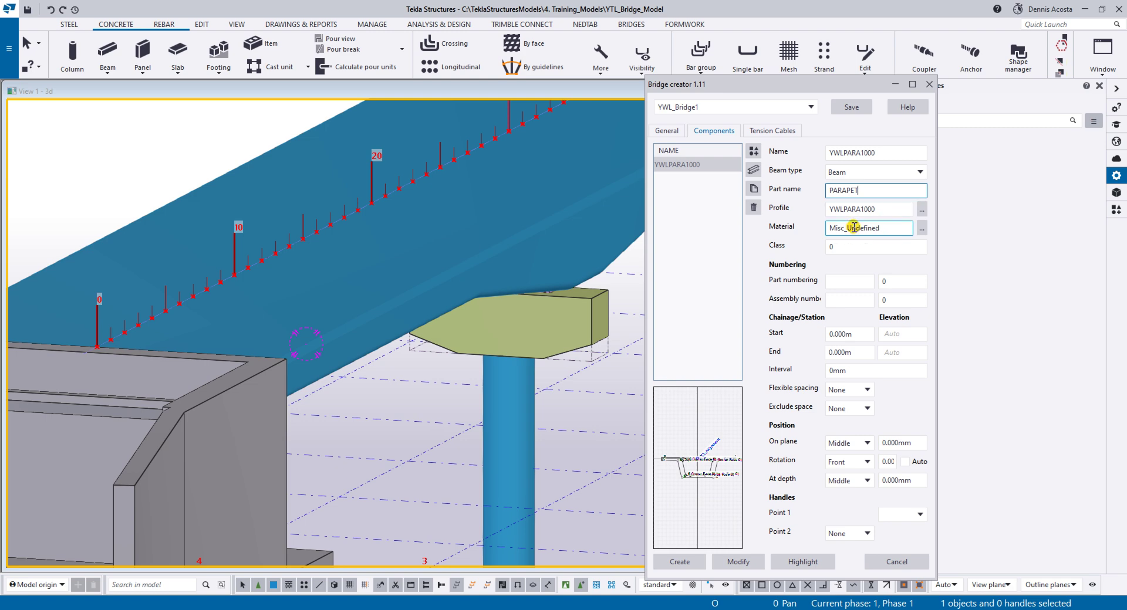
key("Tab")
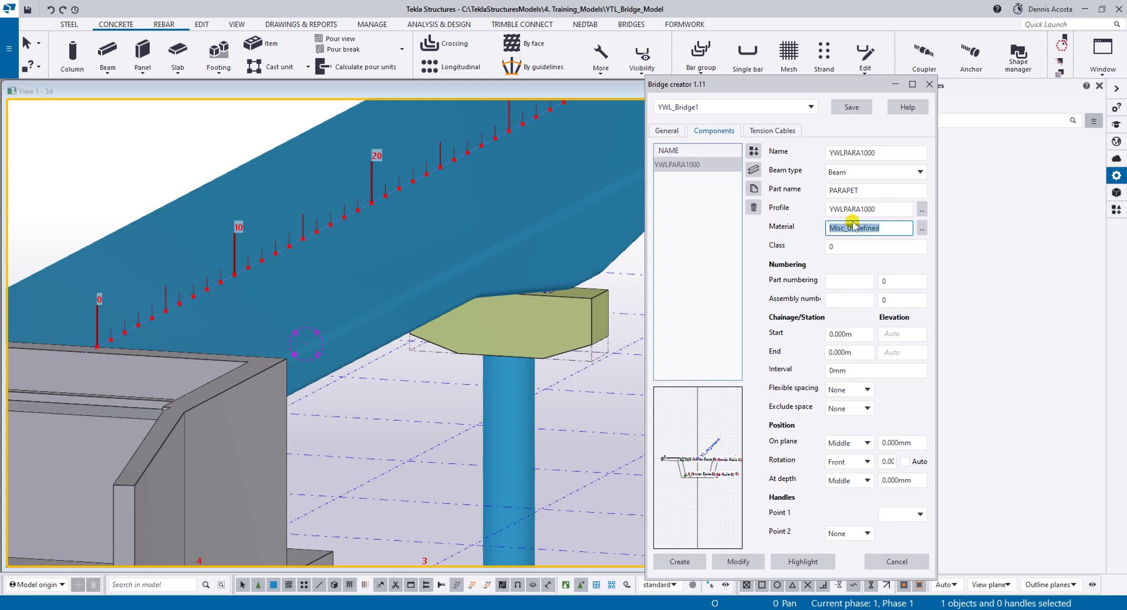
type("C40")
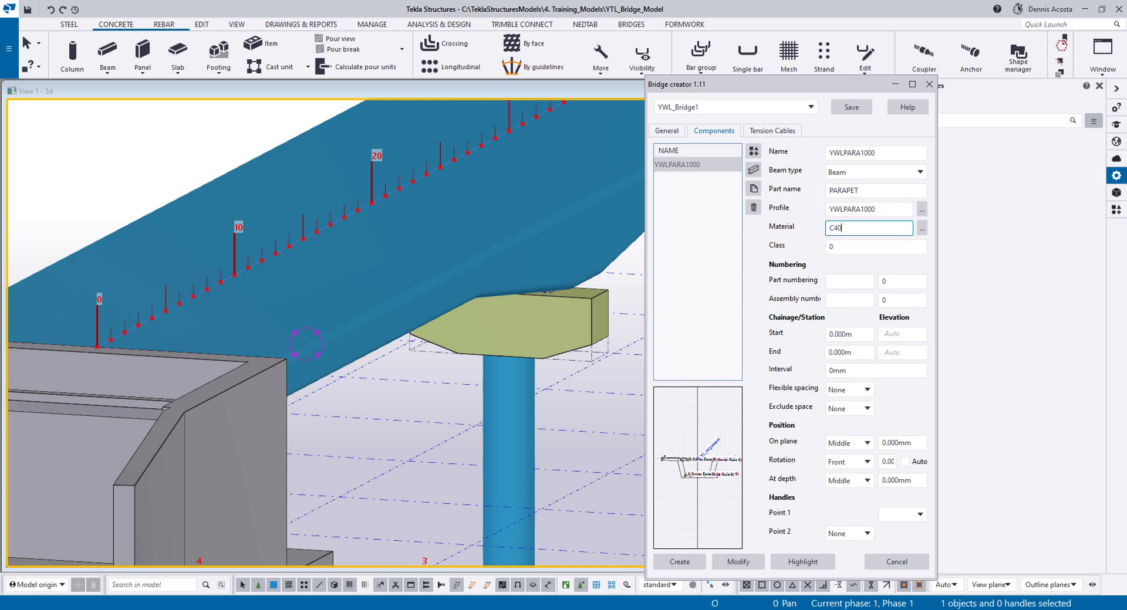
double_click(829, 248)
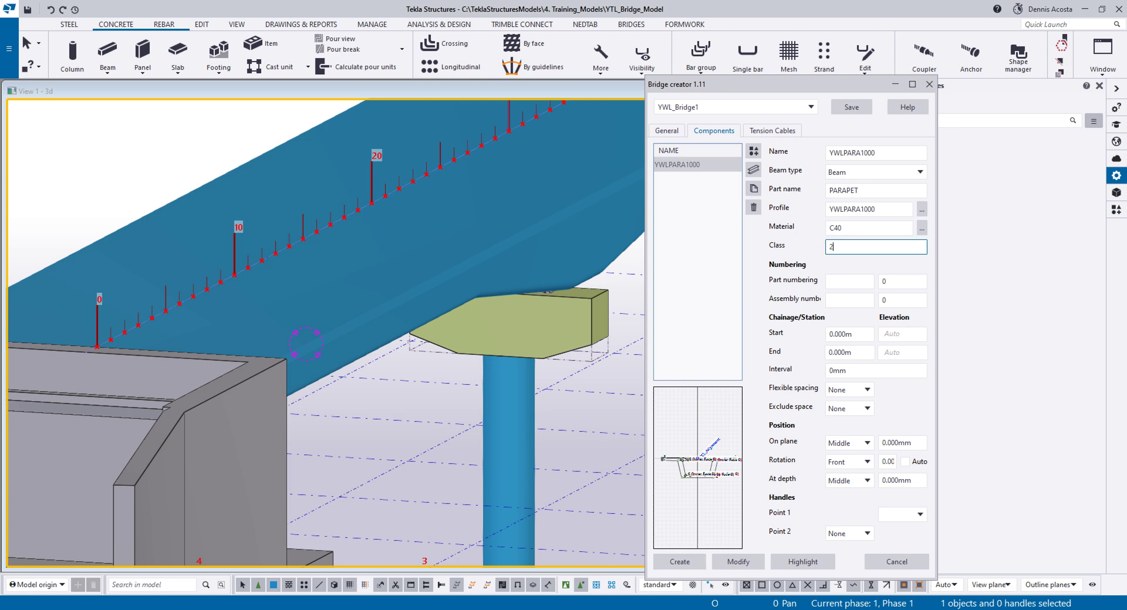
type("2")
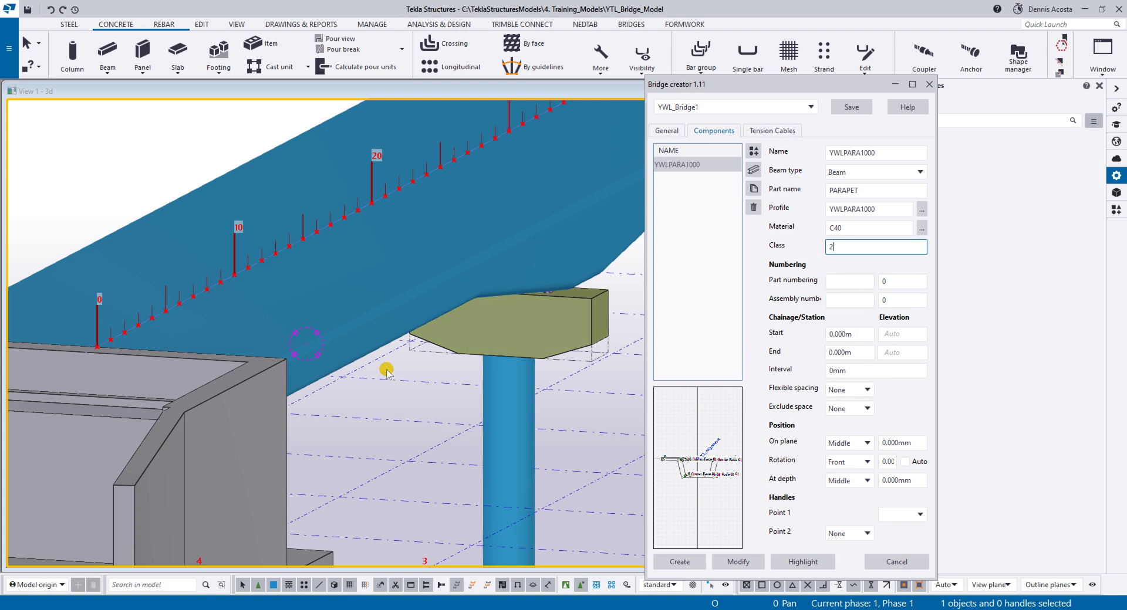
Zoom the section preview in on handle points 1 and 2 at the deck edge
scroll(717, 460, "up", 2)
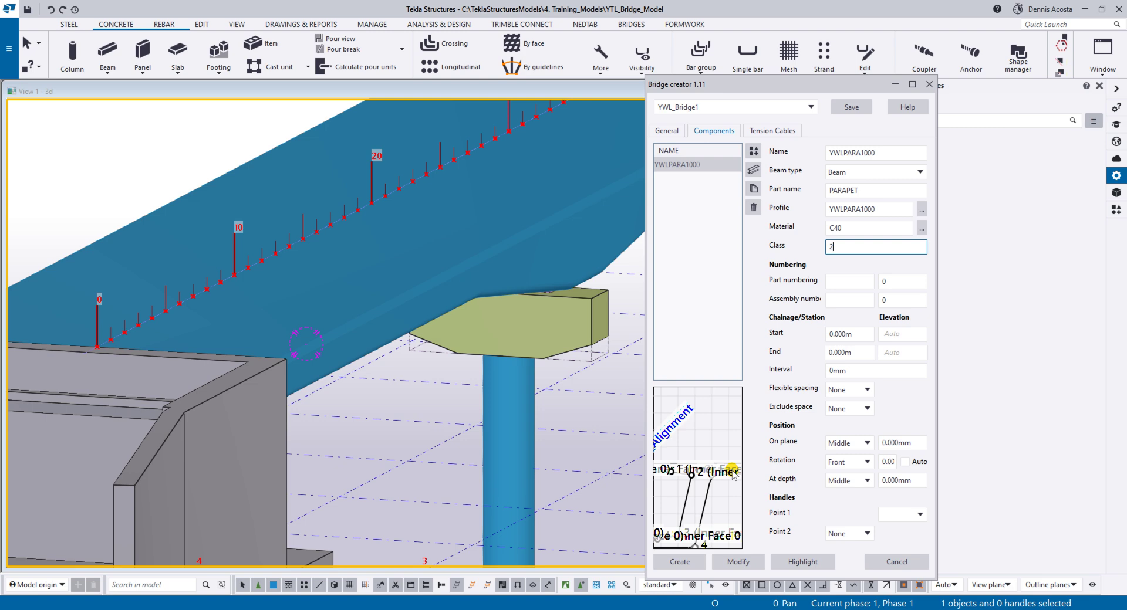
scroll(732, 465, "down", 2)
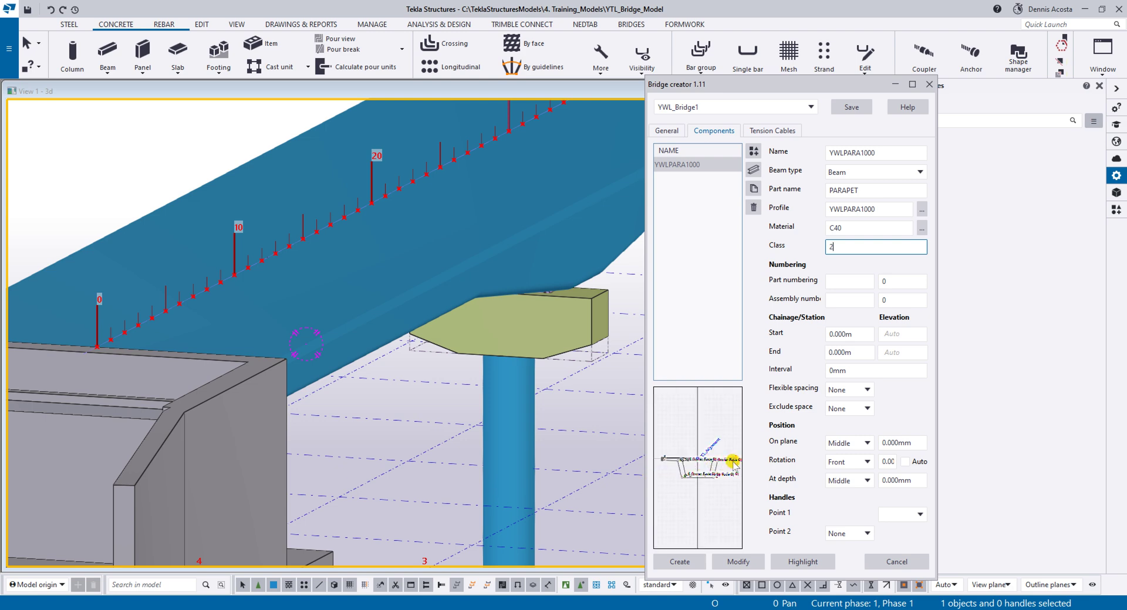
scroll(733, 464, "up", 3)
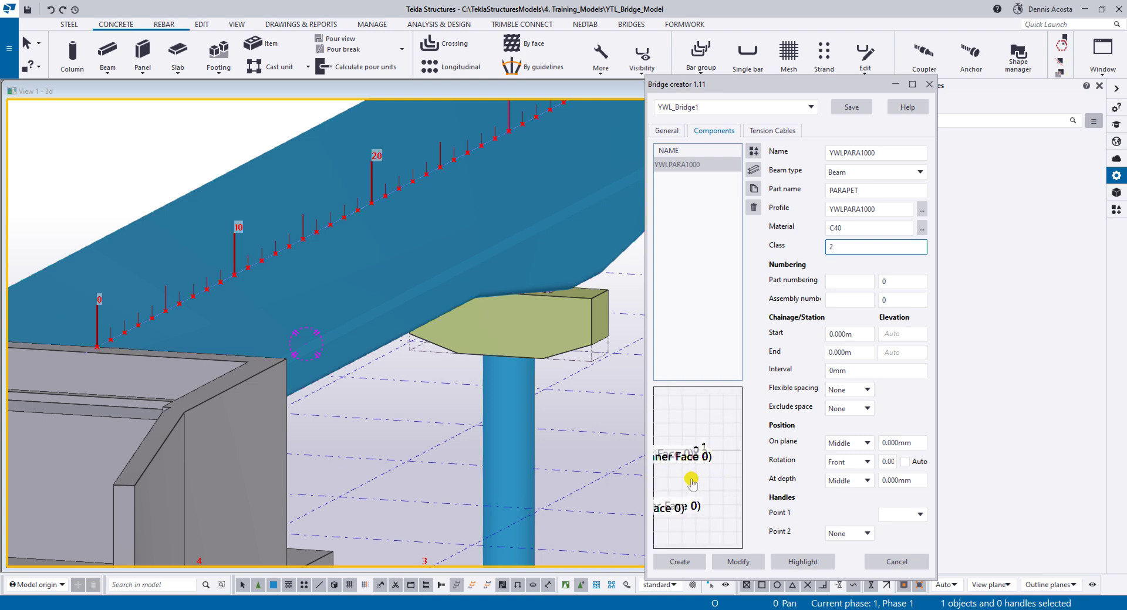
scroll(691, 481, "up", 3)
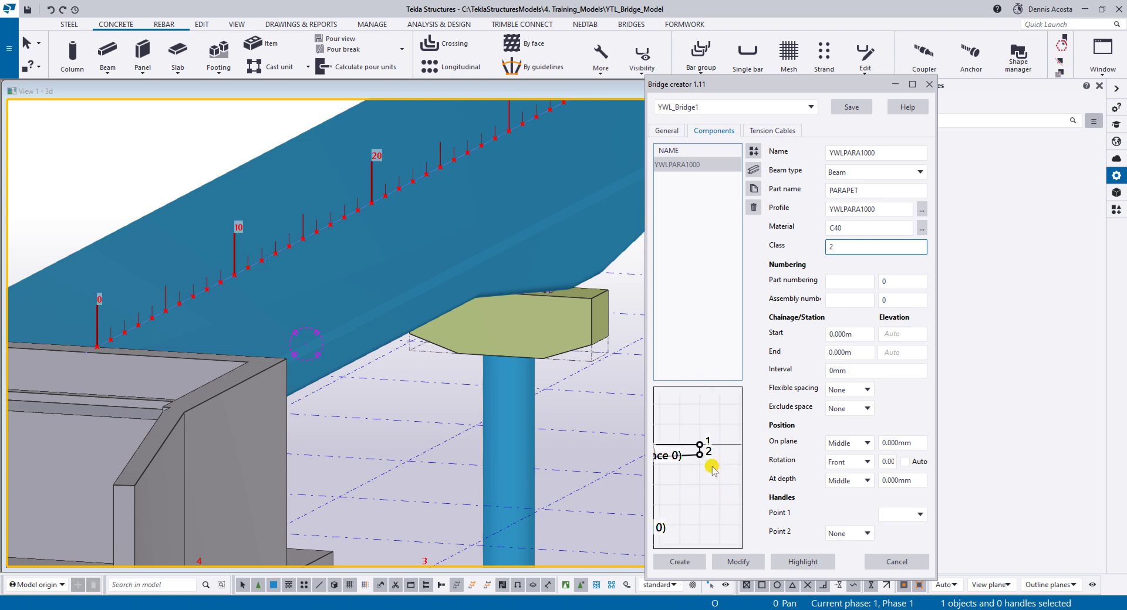
scroll(704, 452, "up", 2)
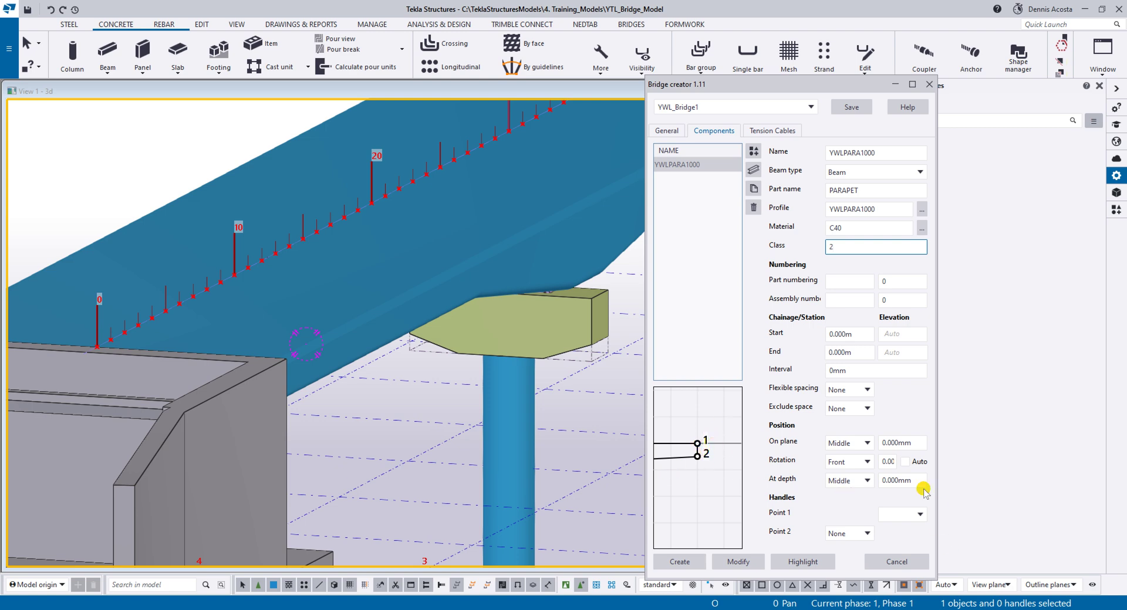
Make the parapet a Polybeam with Point 1 on outer face 1 and Point 2 AlongNext
left_click(919, 515)
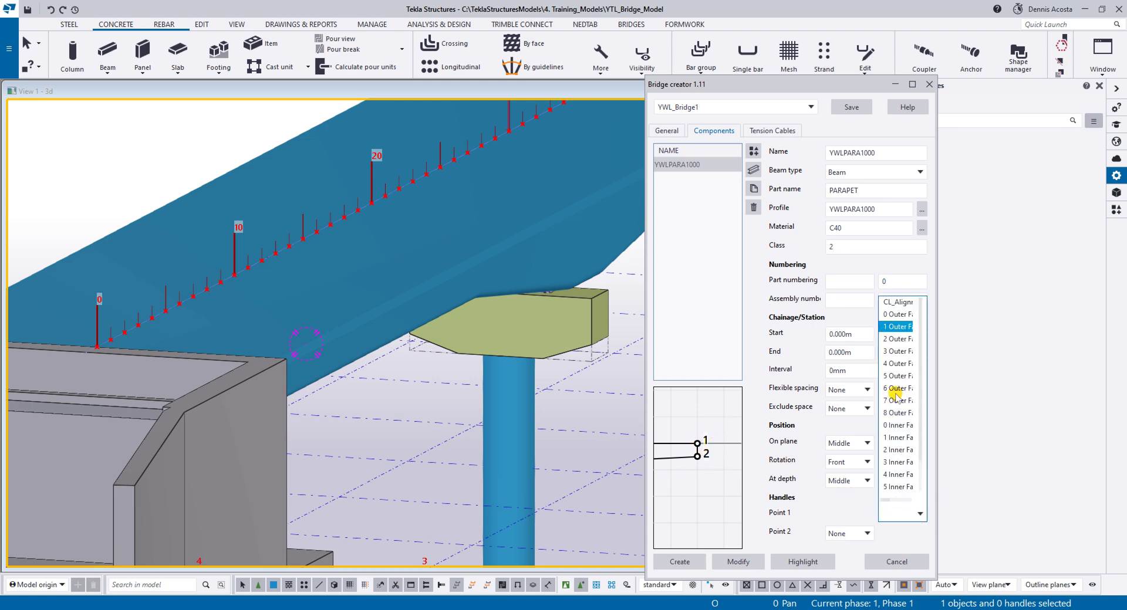
left_click(896, 327)
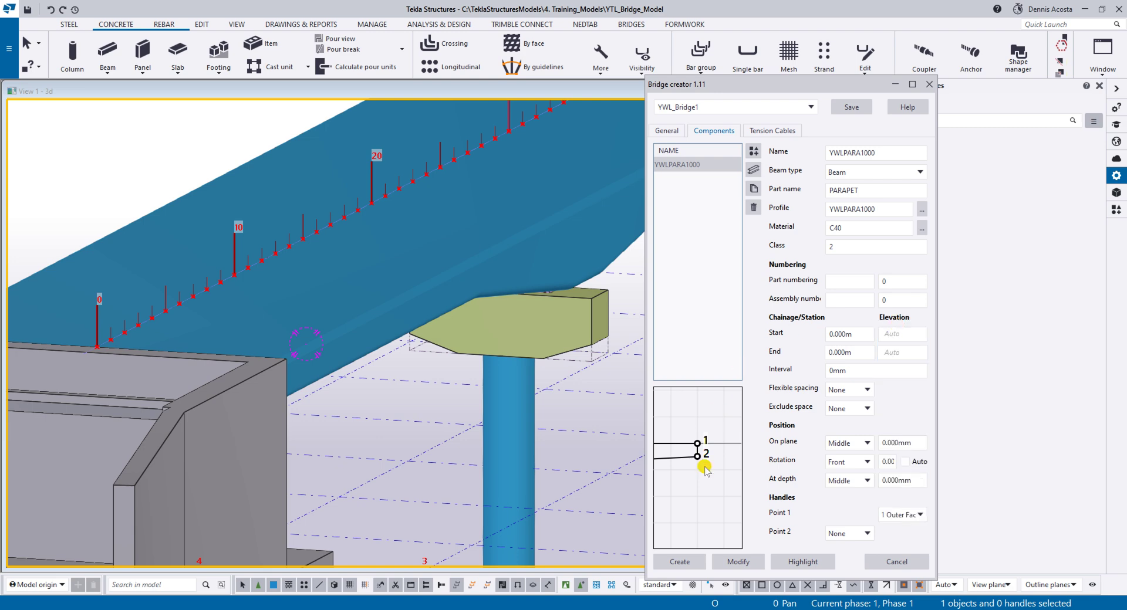
left_click(867, 533)
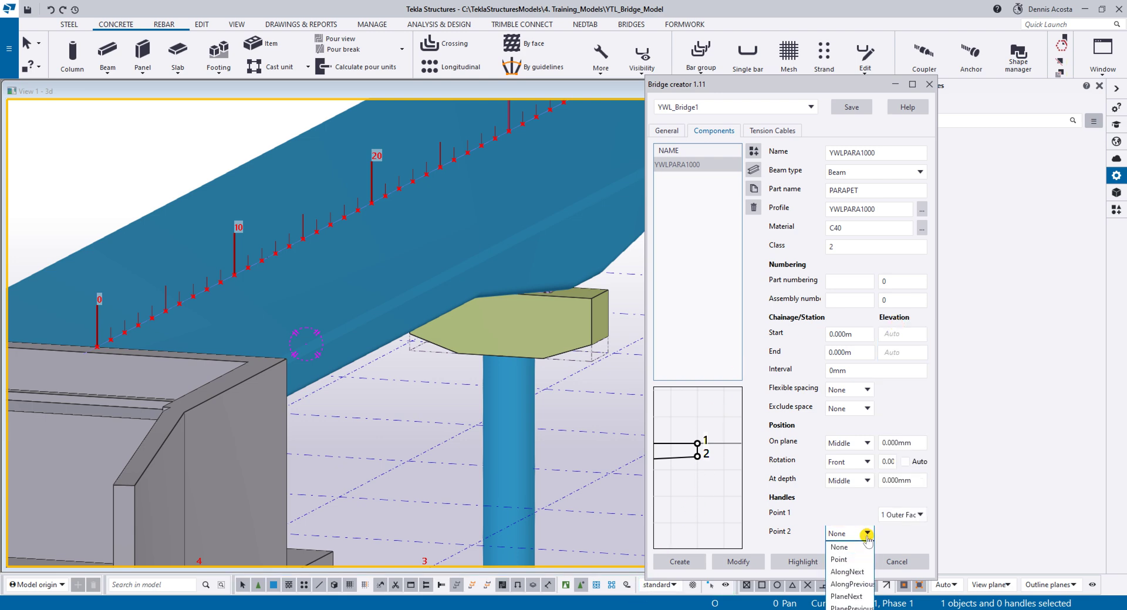
left_click(848, 573)
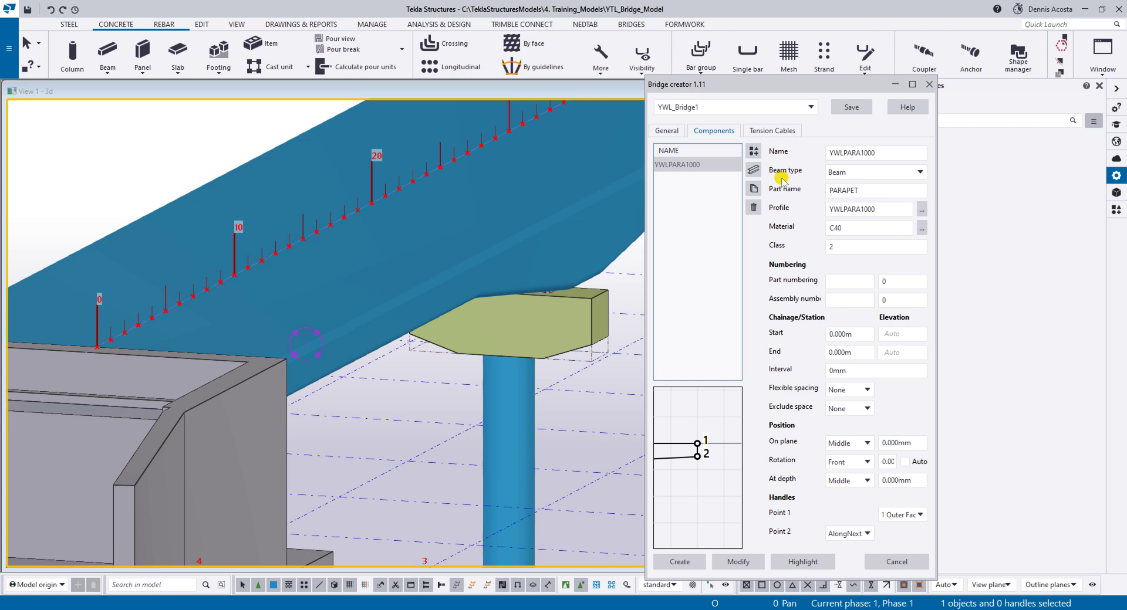
left_click(871, 173)
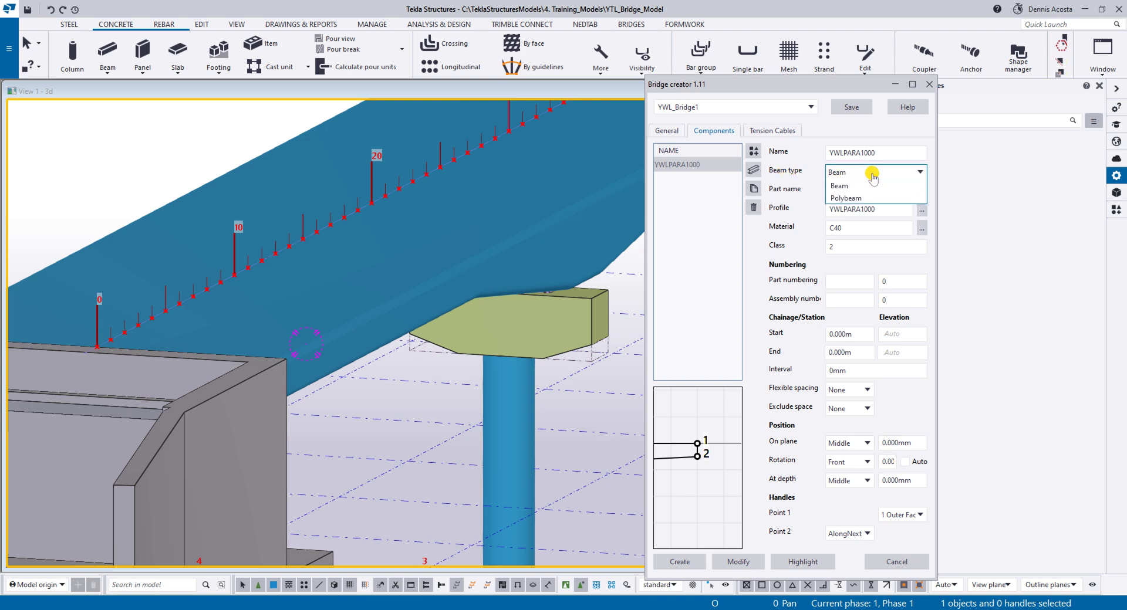
left_click(860, 198)
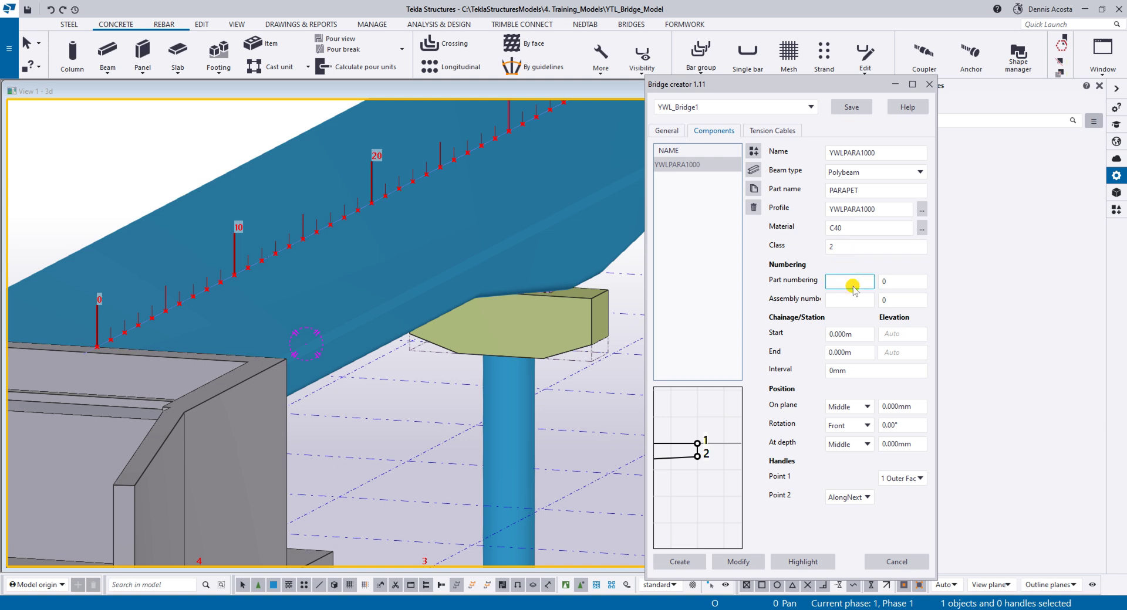
Set the parapet chainage from 0 to 60 m with a 3 mm interval
left_click(871, 338)
double_click(865, 339)
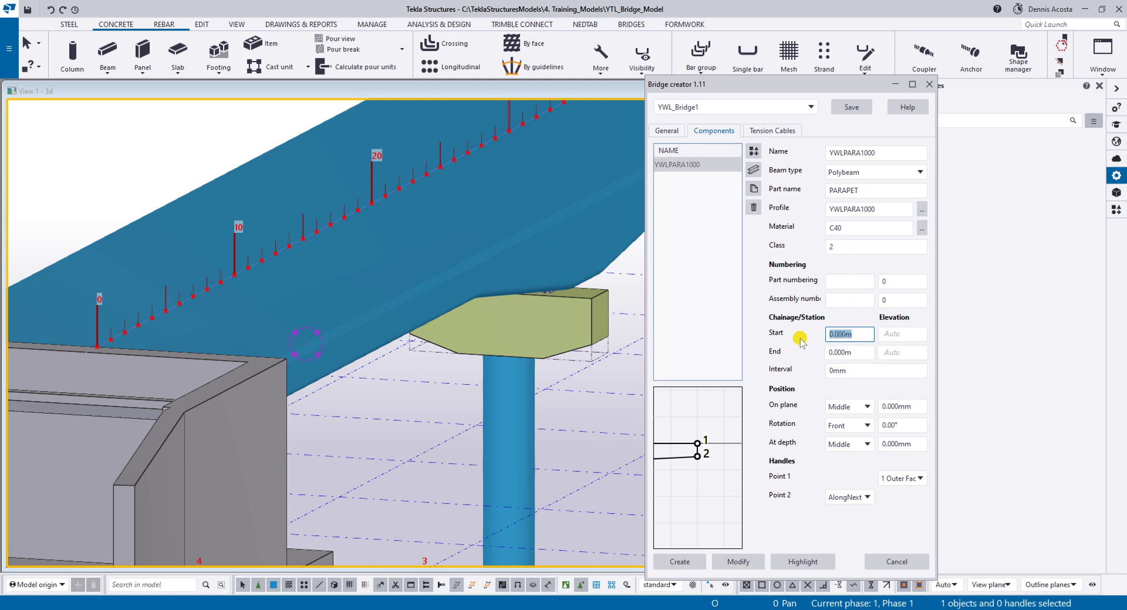
double_click(865, 354)
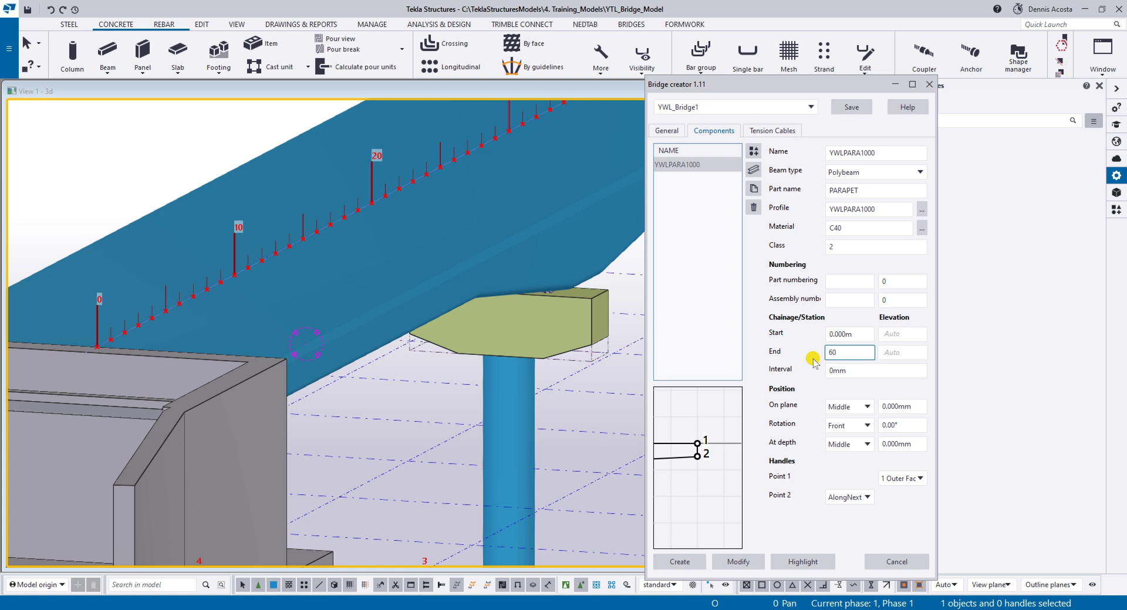
key("Tab")
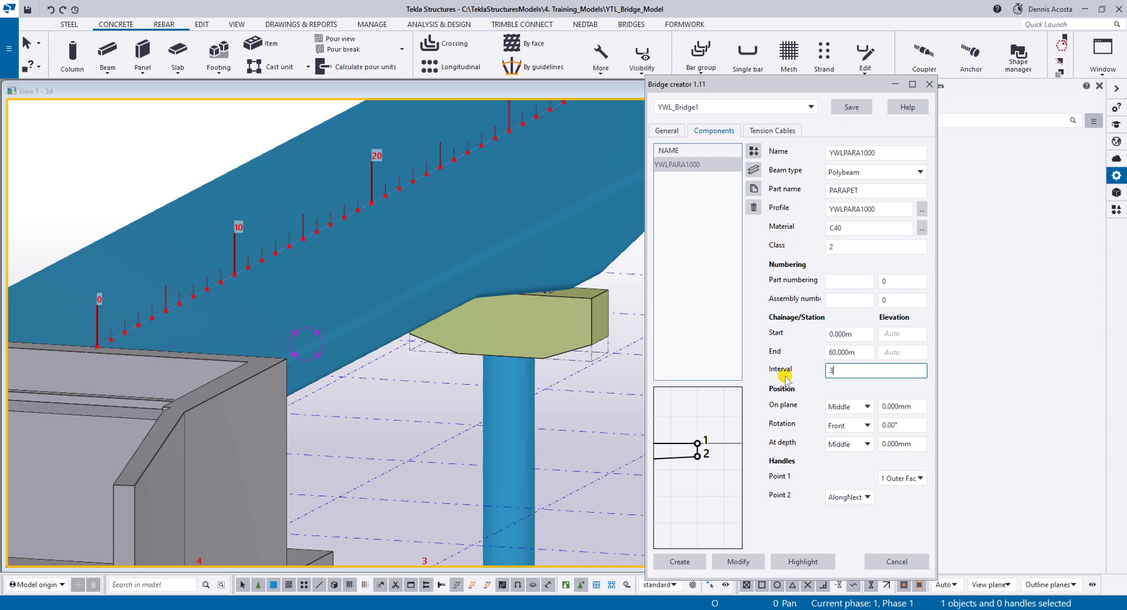
Position the parapet Right on plane, rotated Back, and Front at depth
left_click(864, 406)
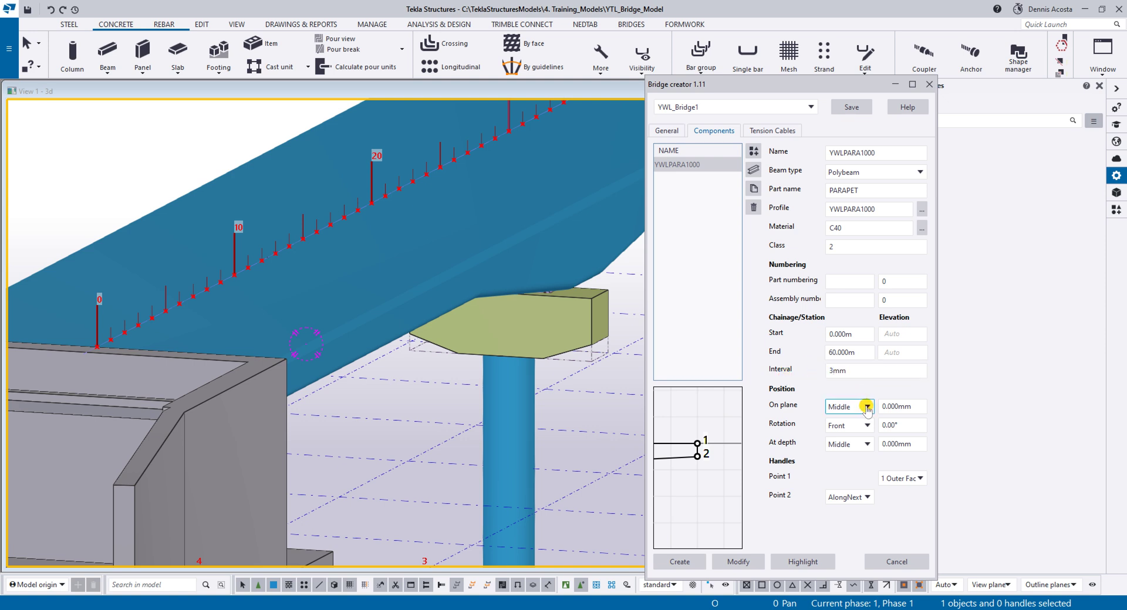
left_click(867, 407)
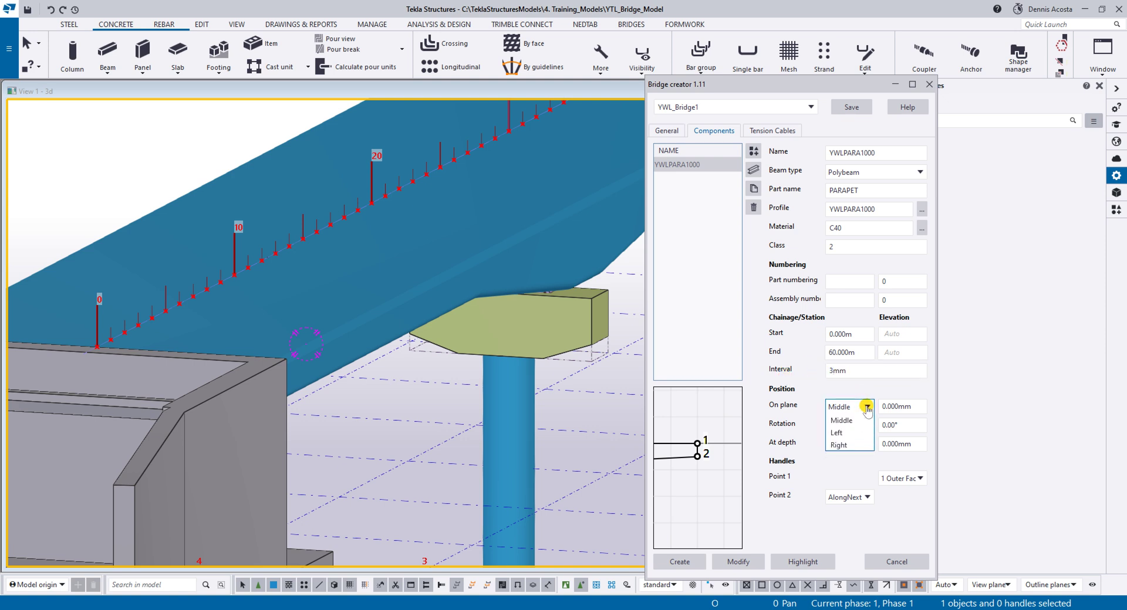
left_click(854, 449)
left_click(867, 426)
left_click(867, 425)
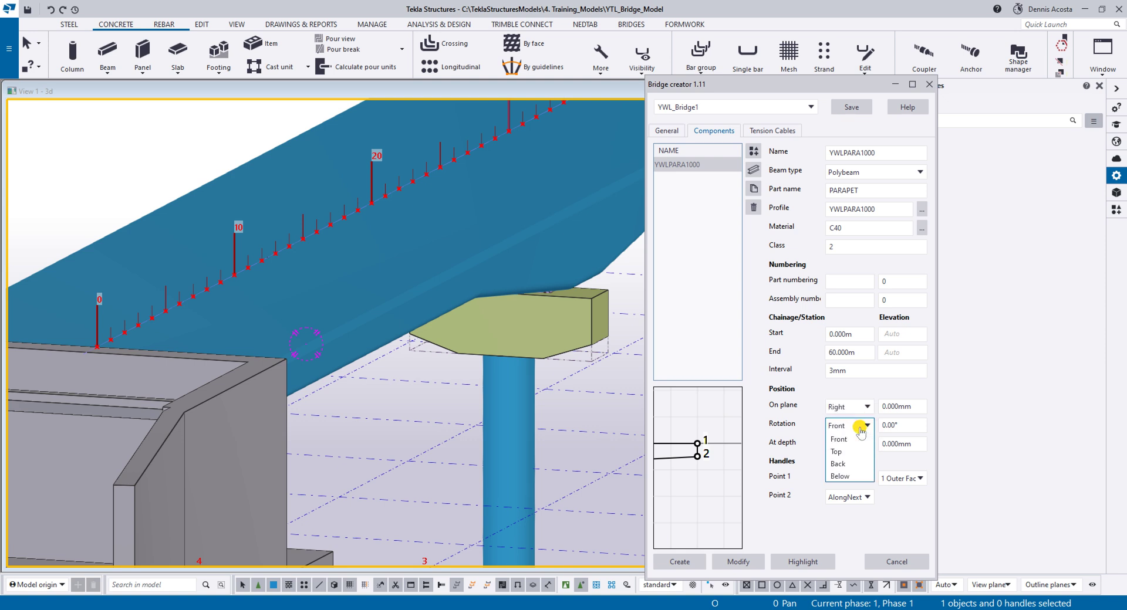
left_click(854, 464)
left_click(851, 445)
left_click(851, 444)
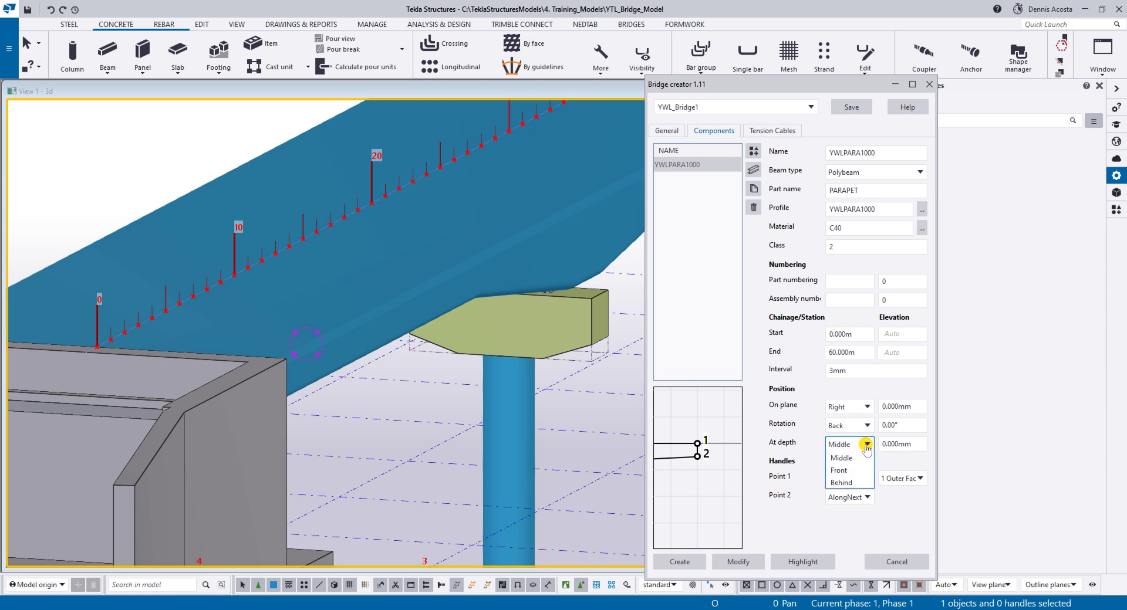
left_click(847, 471)
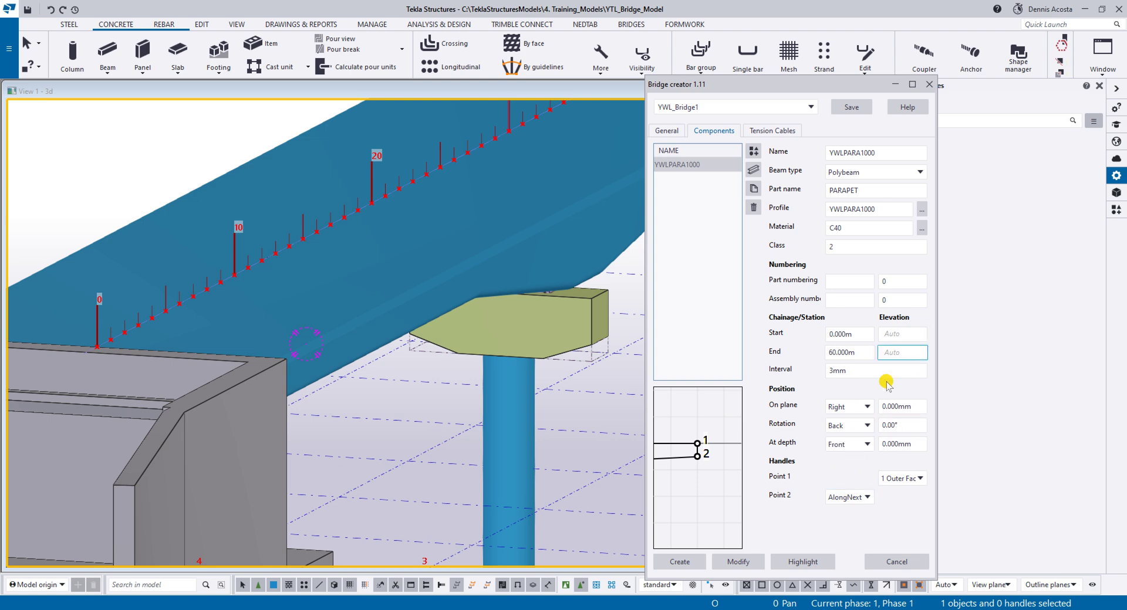
Apply the parapet settings to the selected bridge deck, creating the parapet along its edge
left_click(895, 277)
left_click(431, 256)
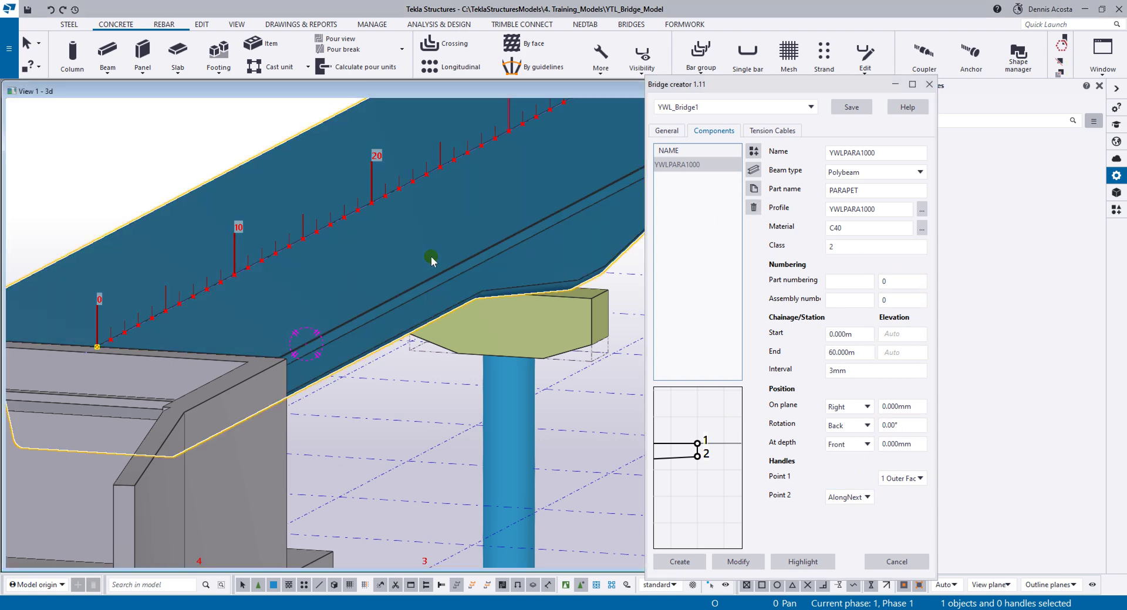
middle_click_drag(359, 428, 495, 410)
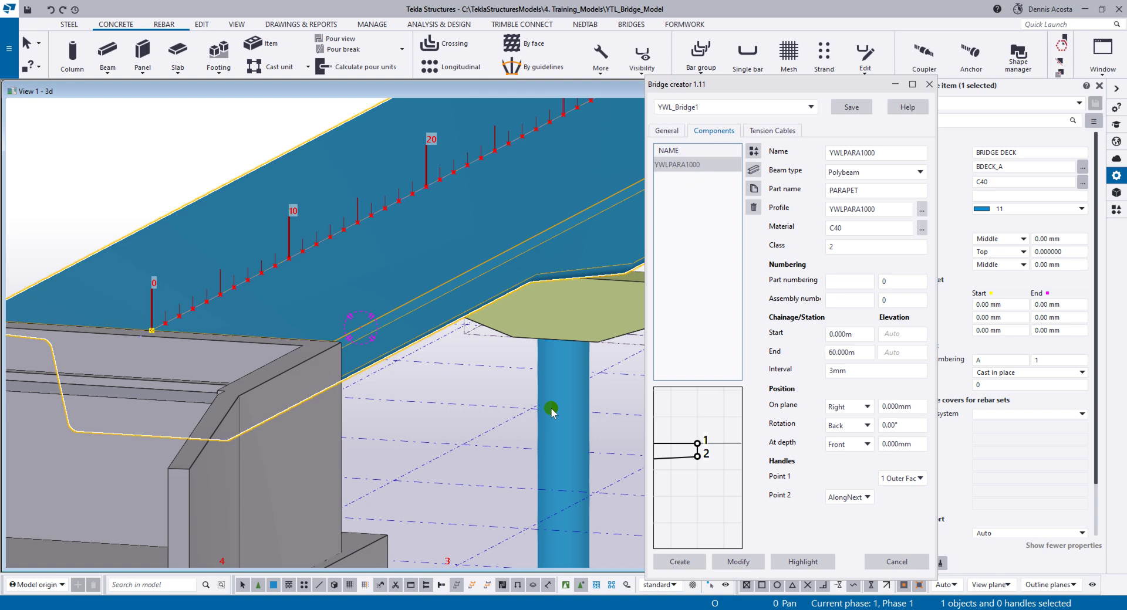
scroll(430, 402, "down", 2)
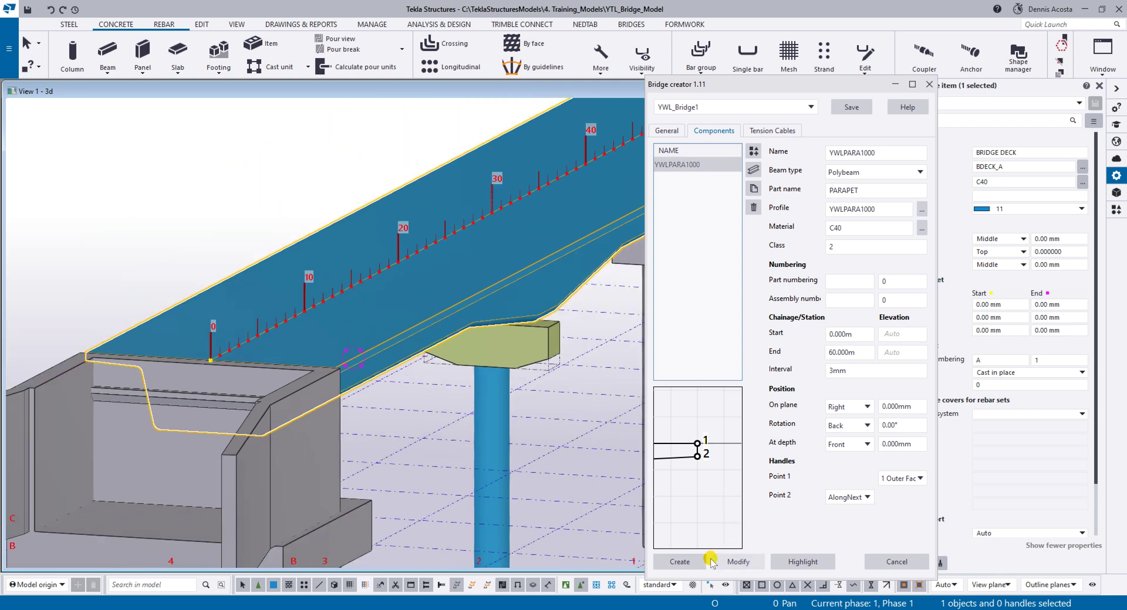
left_click(741, 561)
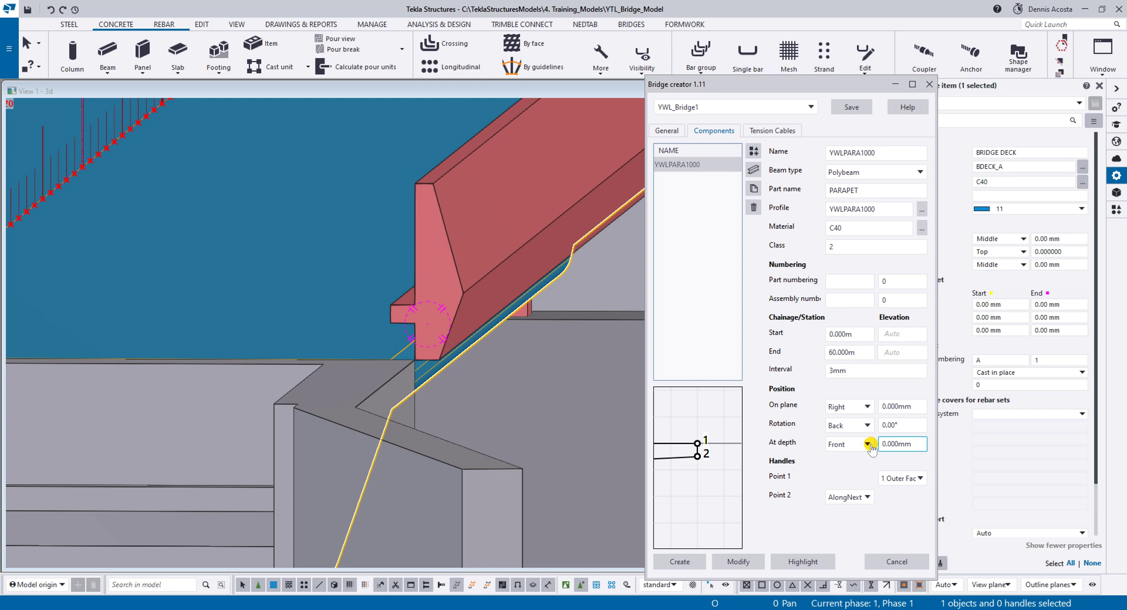
Enter -200 as the on-plane offset and -300 as the at-depth offset
left_click(894, 411)
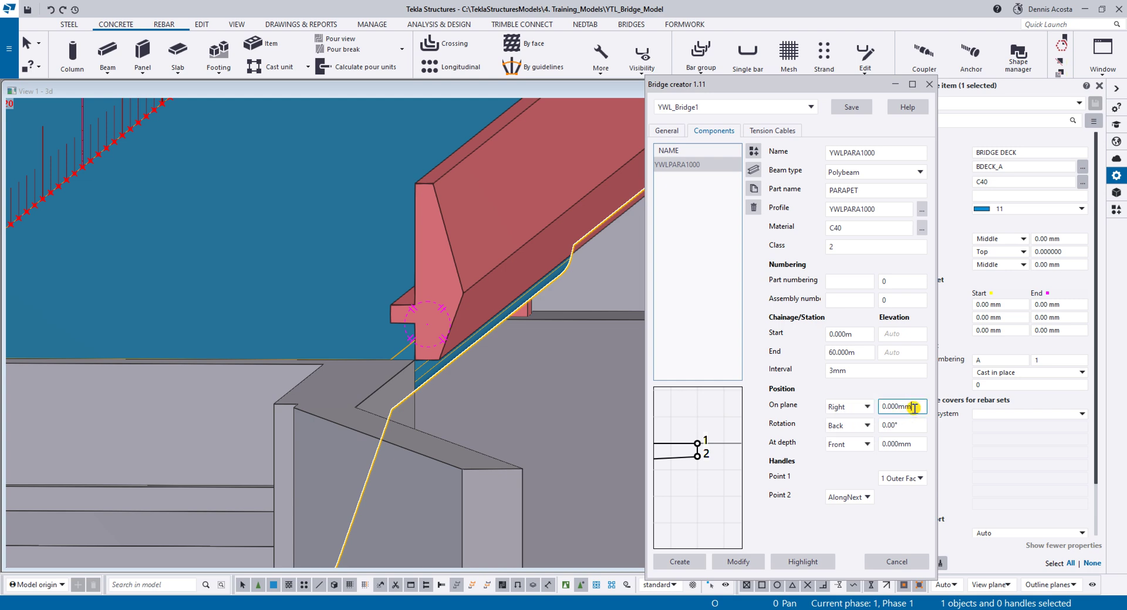
left_click_drag(914, 408, 860, 410)
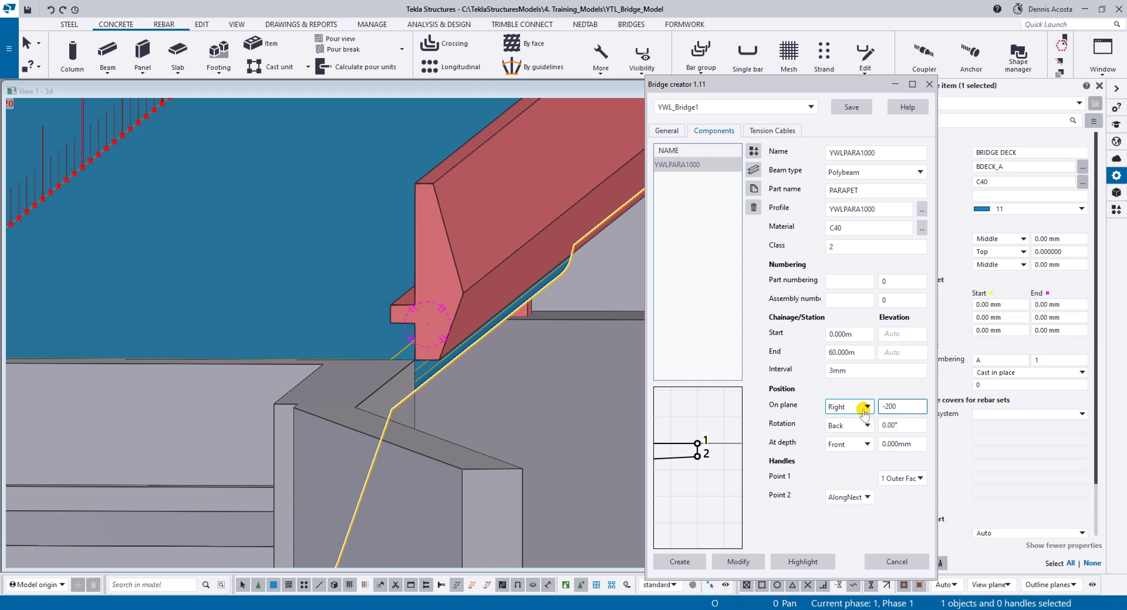
left_click_drag(911, 443, 851, 452)
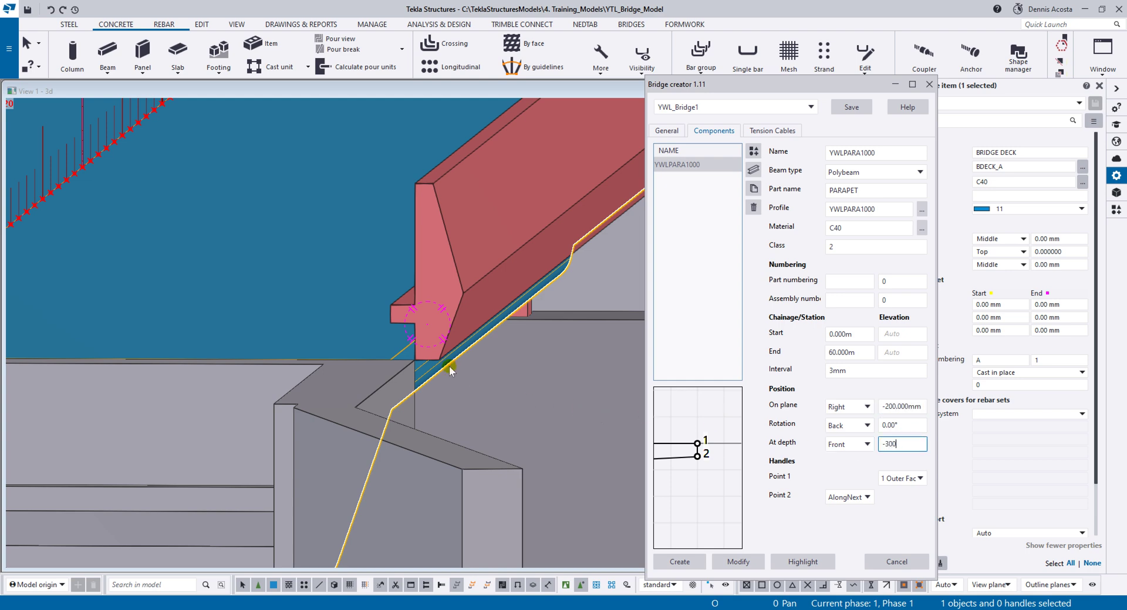
scroll(450, 368, "up", 5)
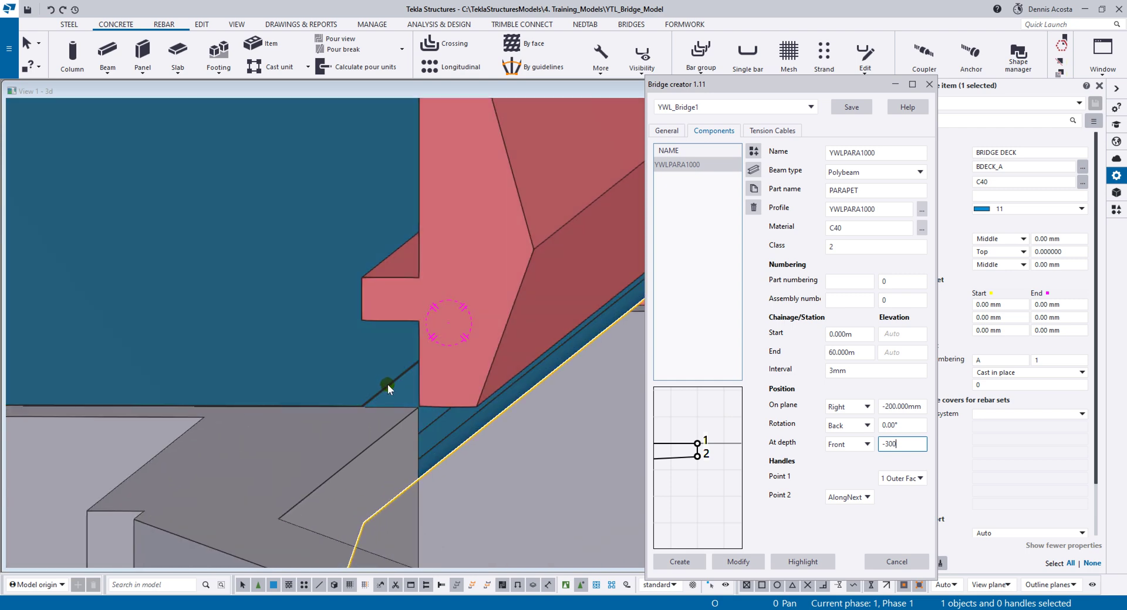
Commit the -300 depth offset and regenerate the parapet with the new offsets
left_click(675, 449)
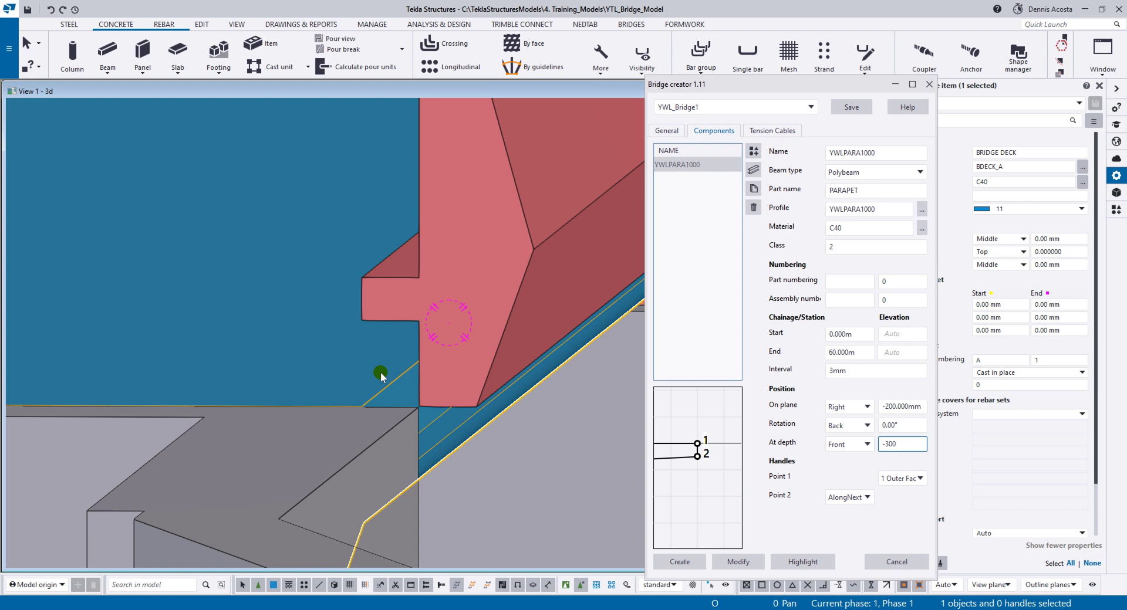
scroll(484, 448, "down", 3)
scroll(476, 426, "down", 5)
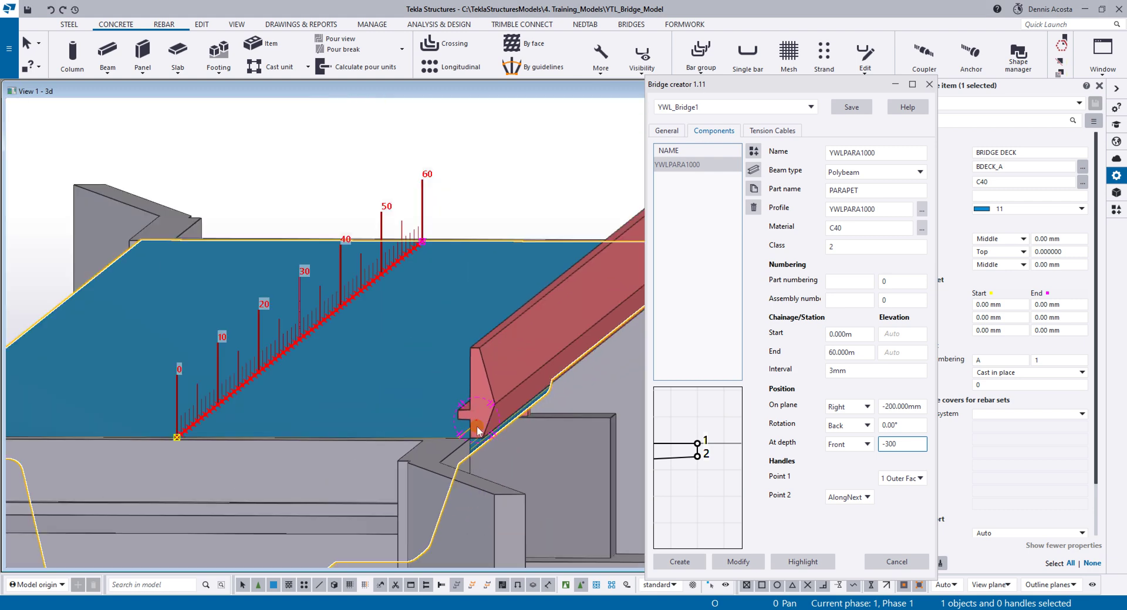
scroll(406, 415, "up", 5)
scroll(406, 415, "down", 3)
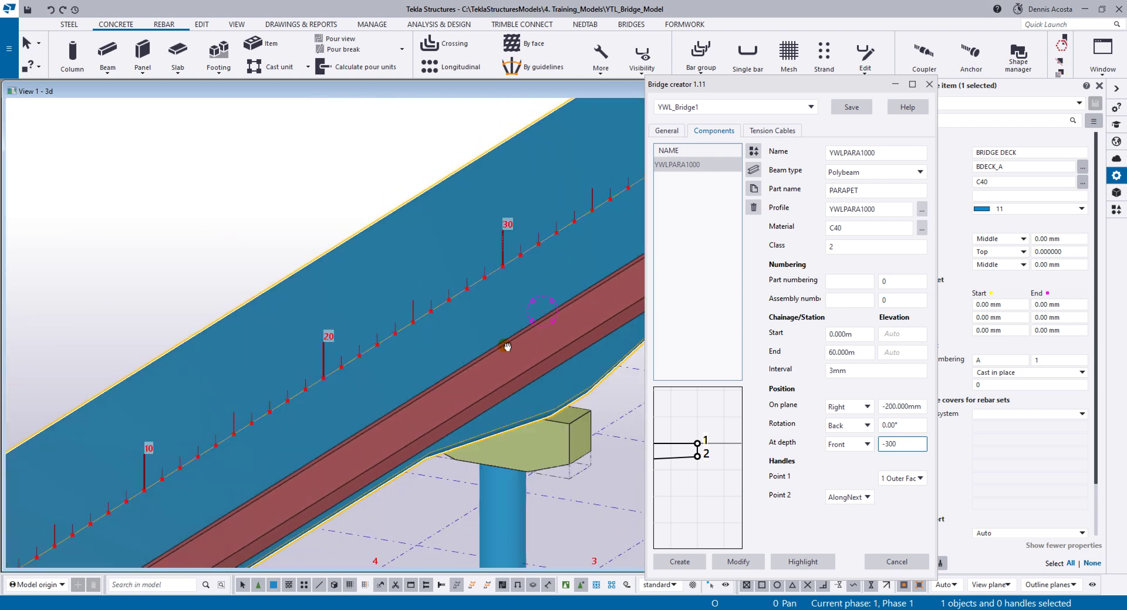
left_click(737, 562)
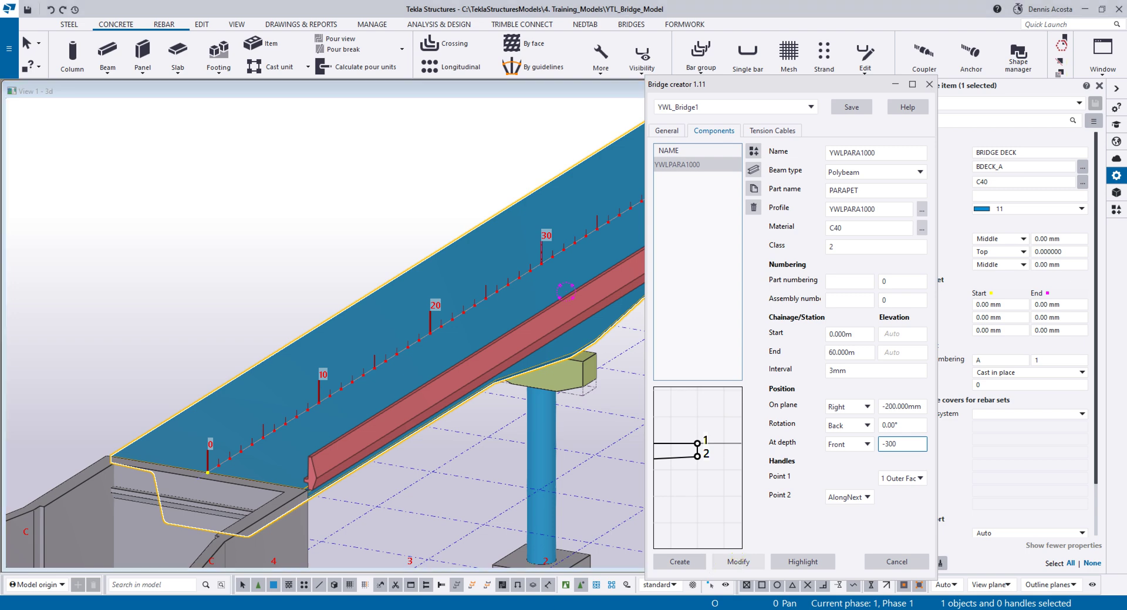
left_click(738, 561)
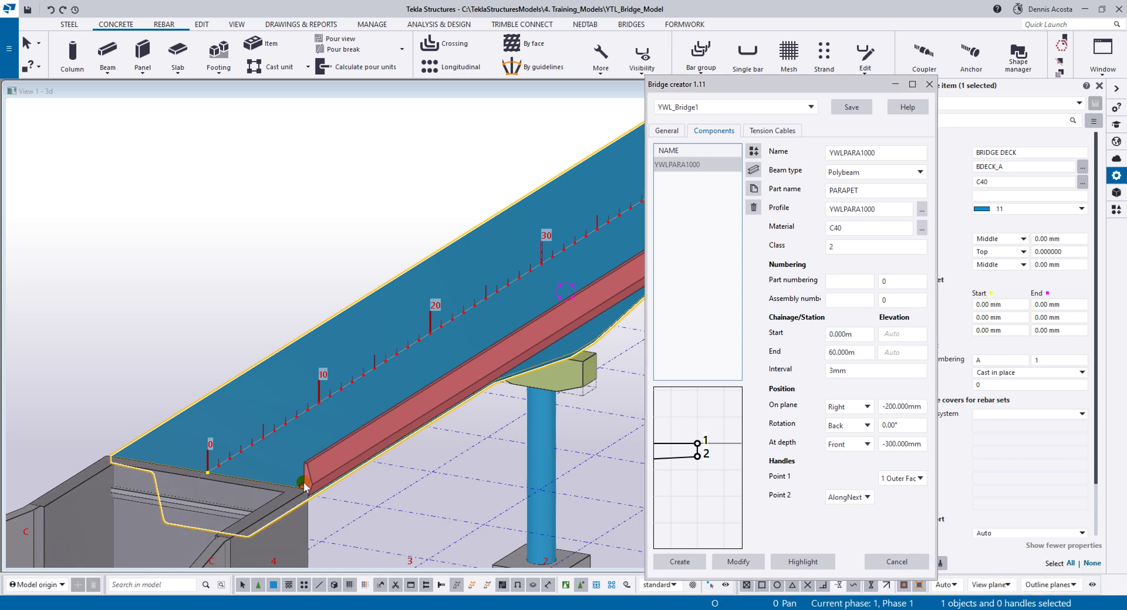
Zoom and orbit to inspect the parapet end tucked into the deck corner
scroll(304, 487, "up", 10)
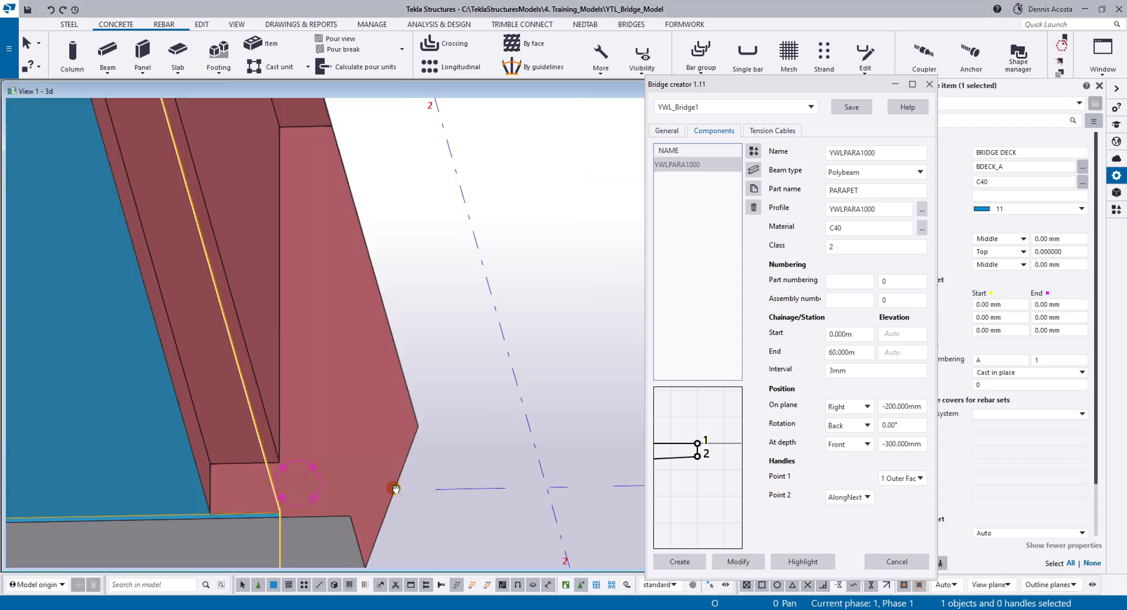
middle_click_drag(395, 488, 430, 433, "ctrl")
scroll(371, 414, "down", 10)
scroll(439, 408, "down", 3)
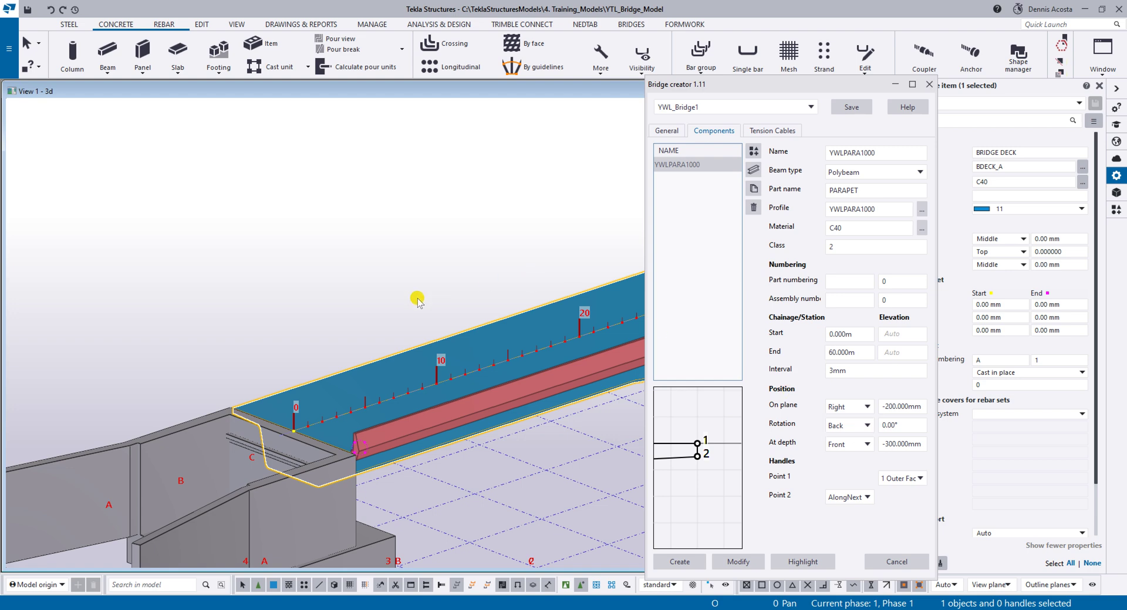
middle_click_drag(403, 372, 420, 327)
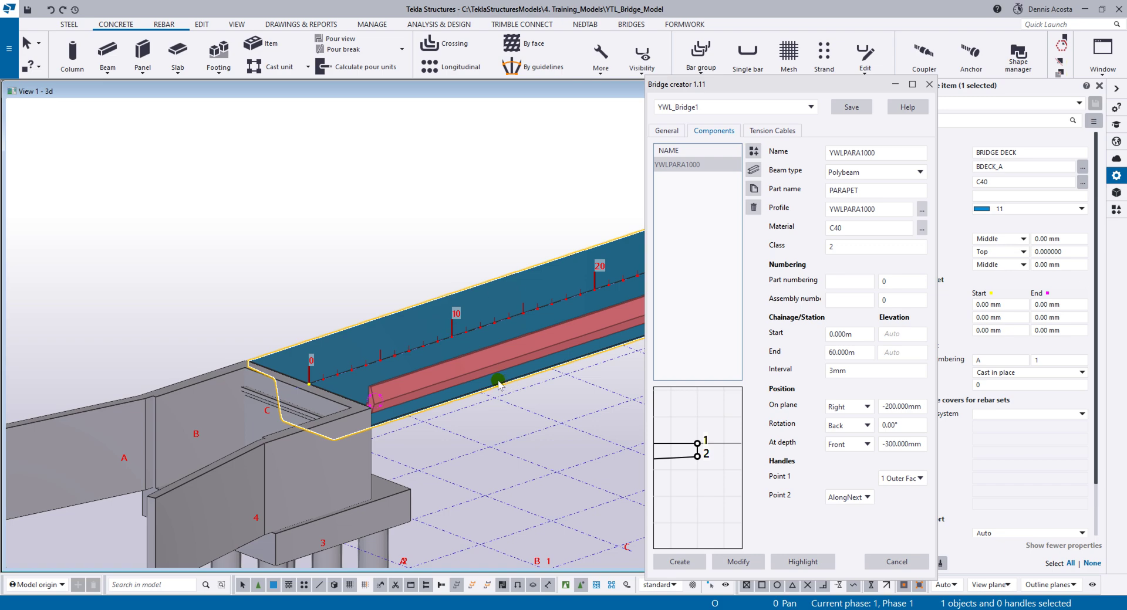
scroll(446, 375, "up", 4)
middle_click_drag(334, 359, 400, 352)
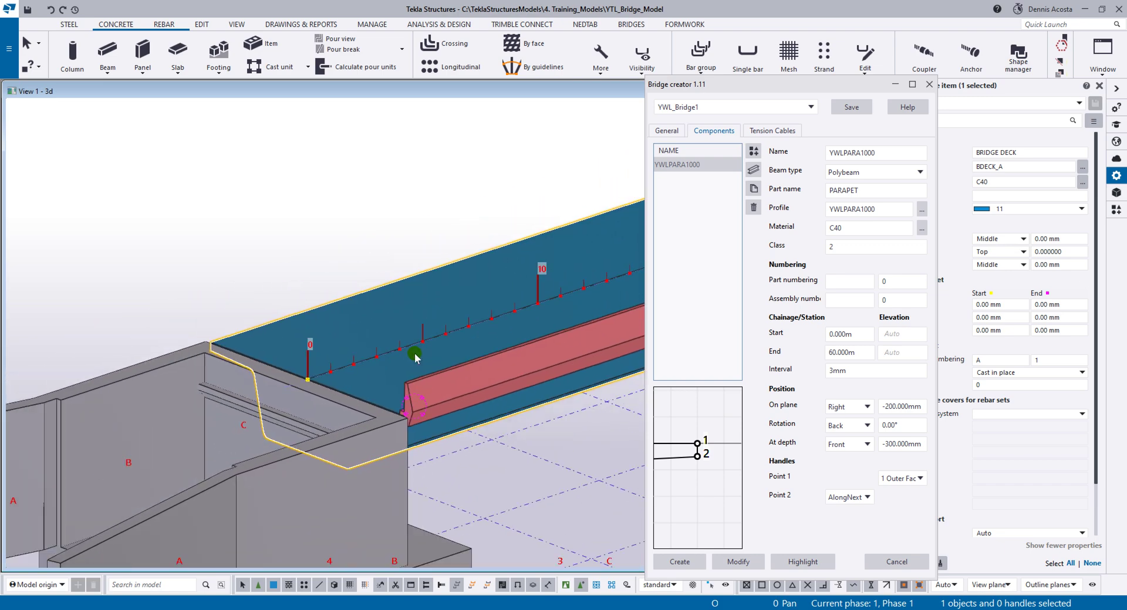
middle_click_drag(415, 356, 529, 397, "ctrl")
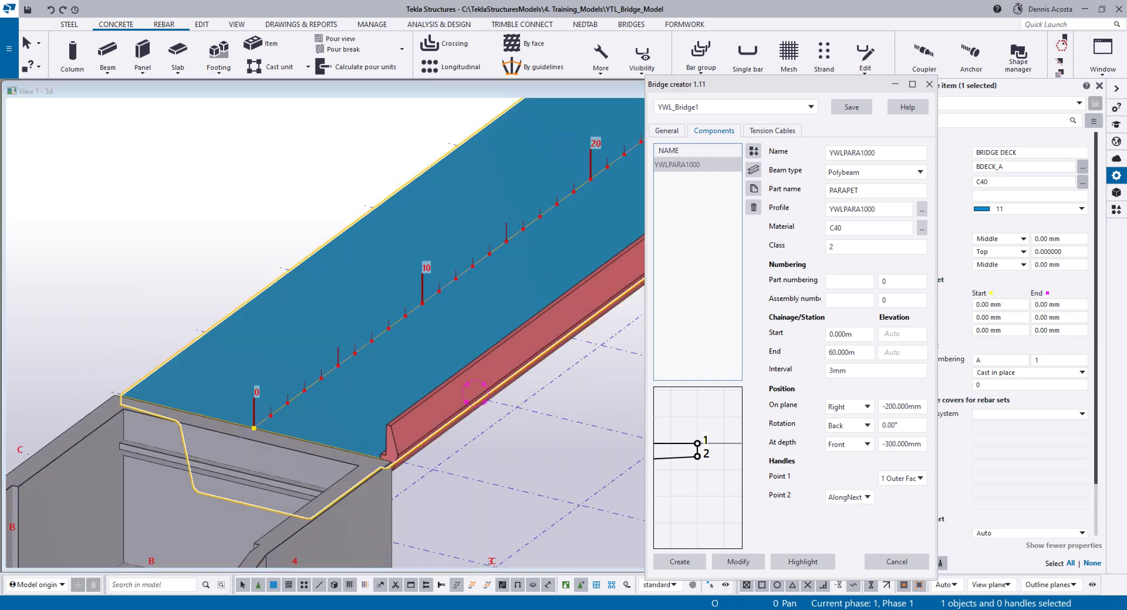
Select the red parapet beam to verify profile YWLPARA1000, C40, Right -200 mm and Front -300 mm offsets
left_click(1092, 589)
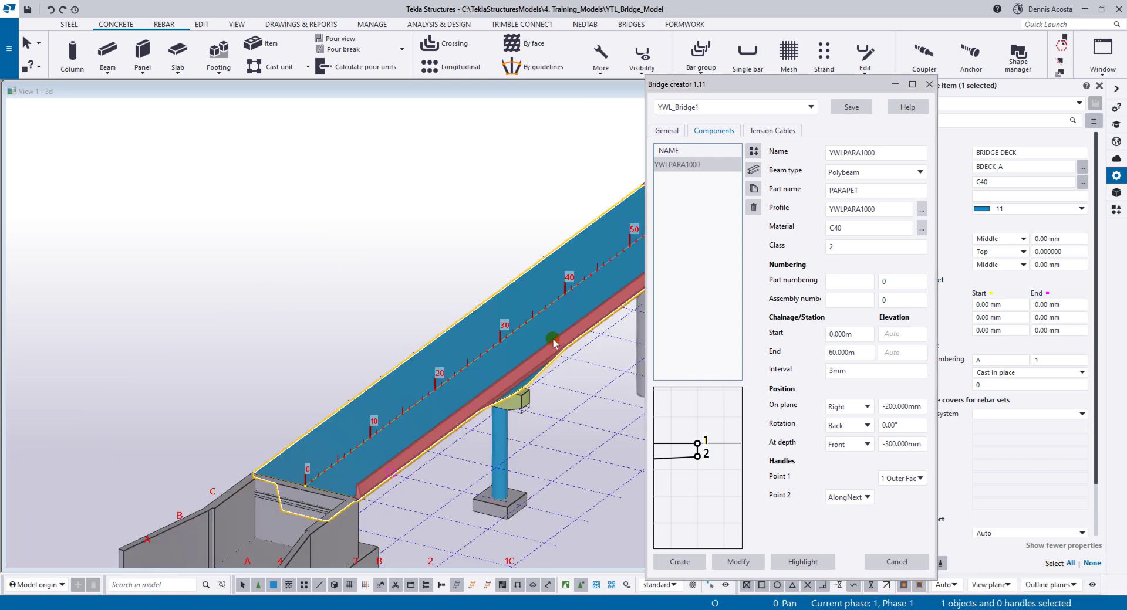
scroll(380, 481, "up", 6)
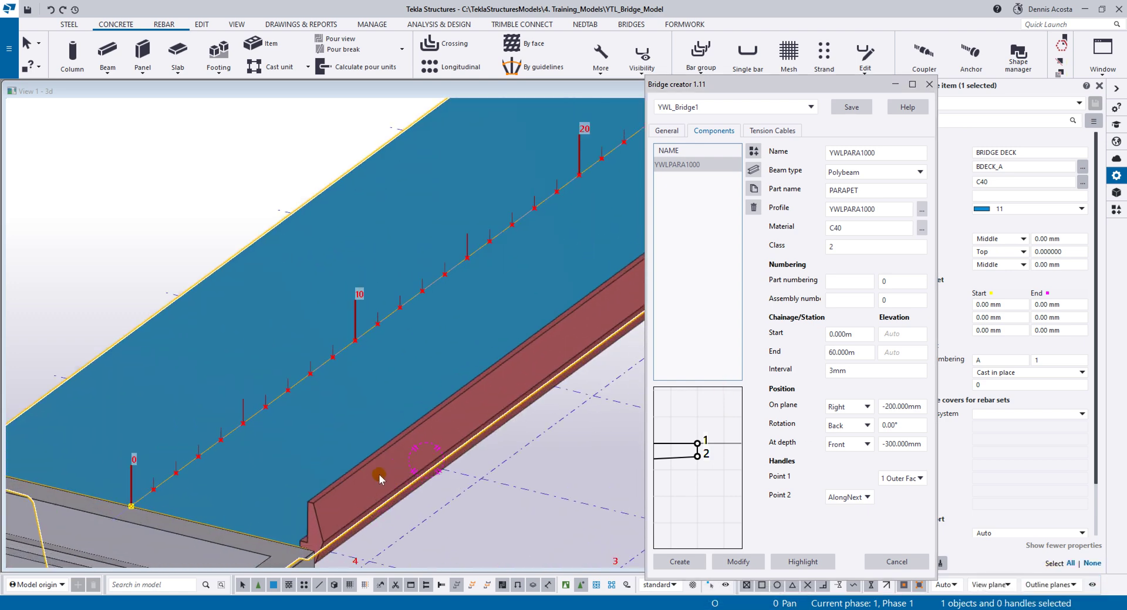
left_click(382, 479)
middle_click_drag(393, 475, 361, 464)
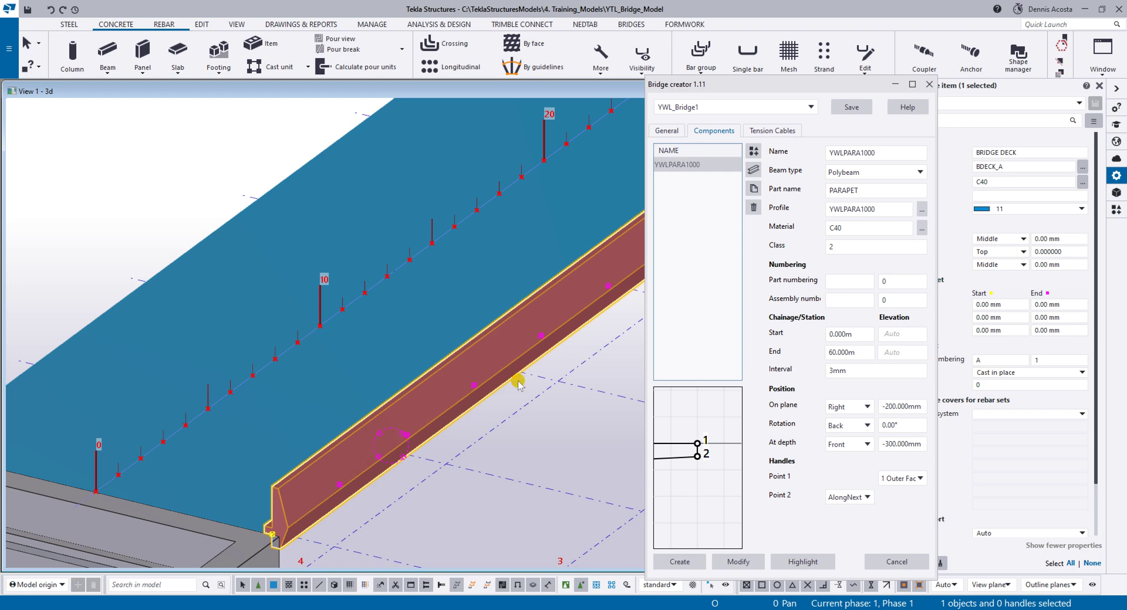
left_click(543, 371)
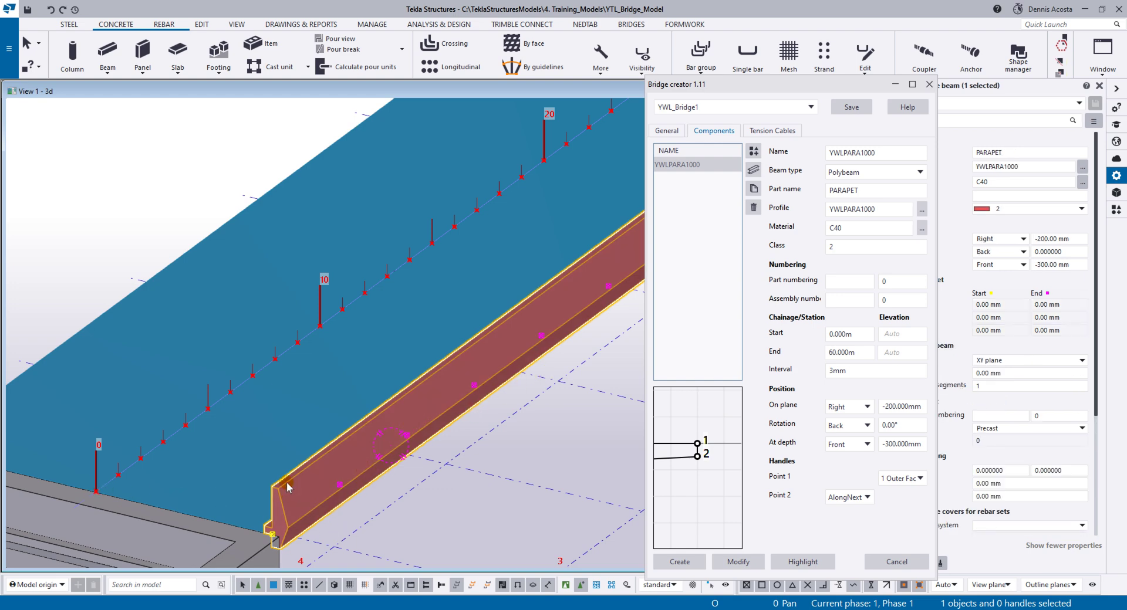